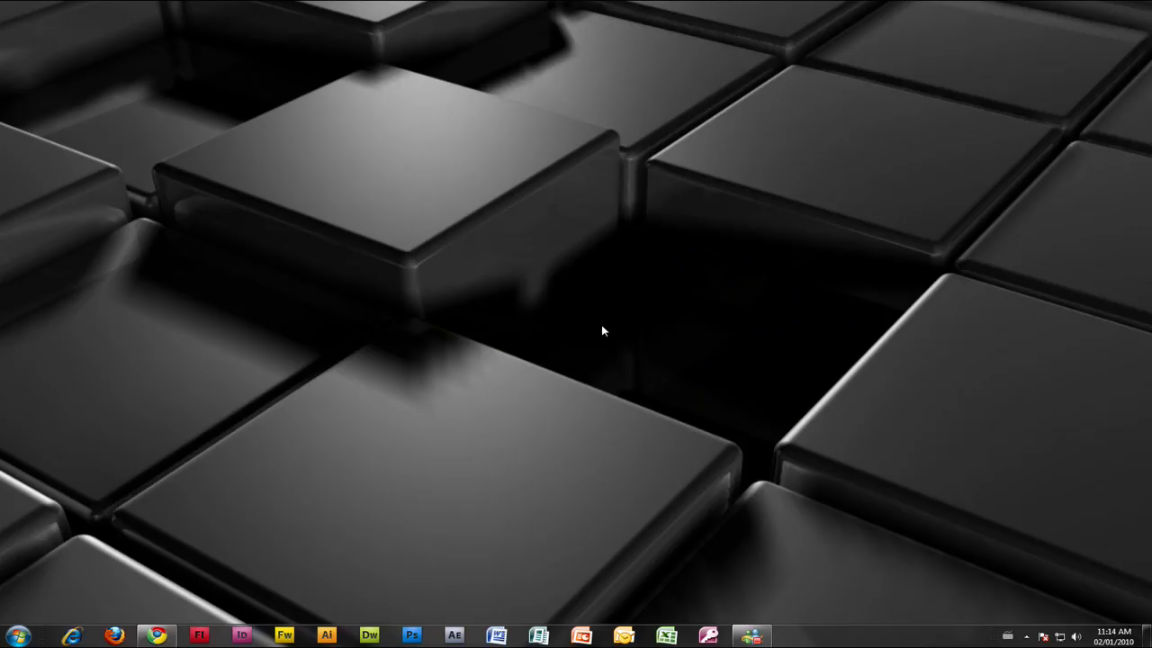
Step: Bring up the Megaupload REX.zip page in Chrome, then minimize the browser to reveal the desktop
{"action": "left_click", "coordinate": [157, 635]}
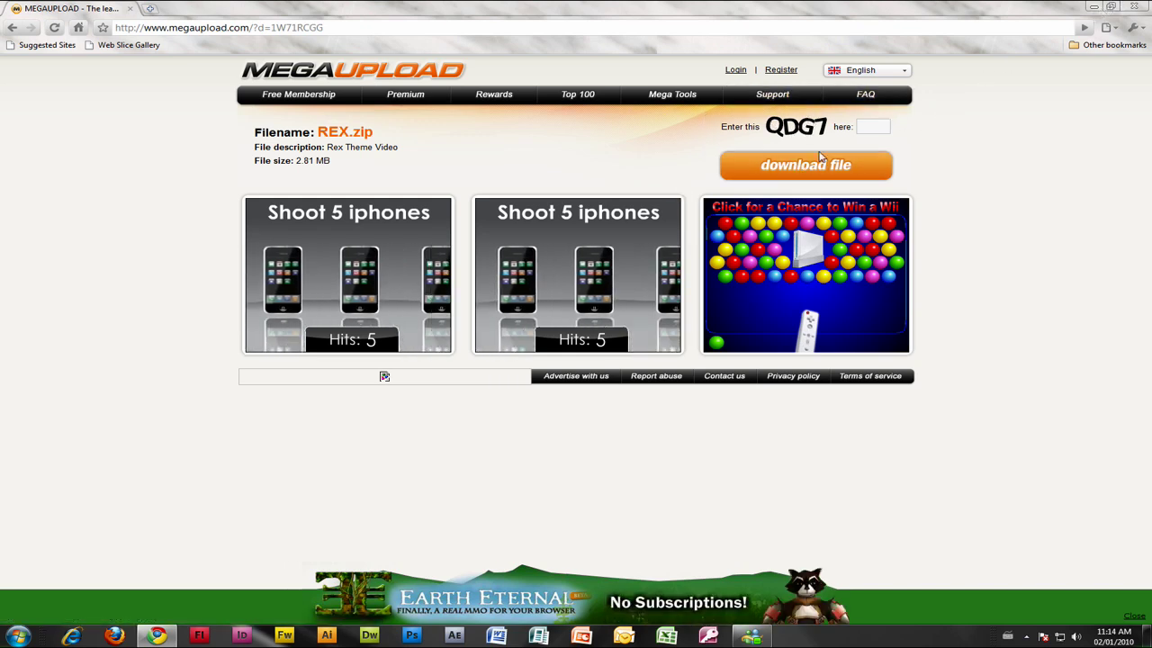
{"action": "left_click", "coordinate": [1094, 6]}
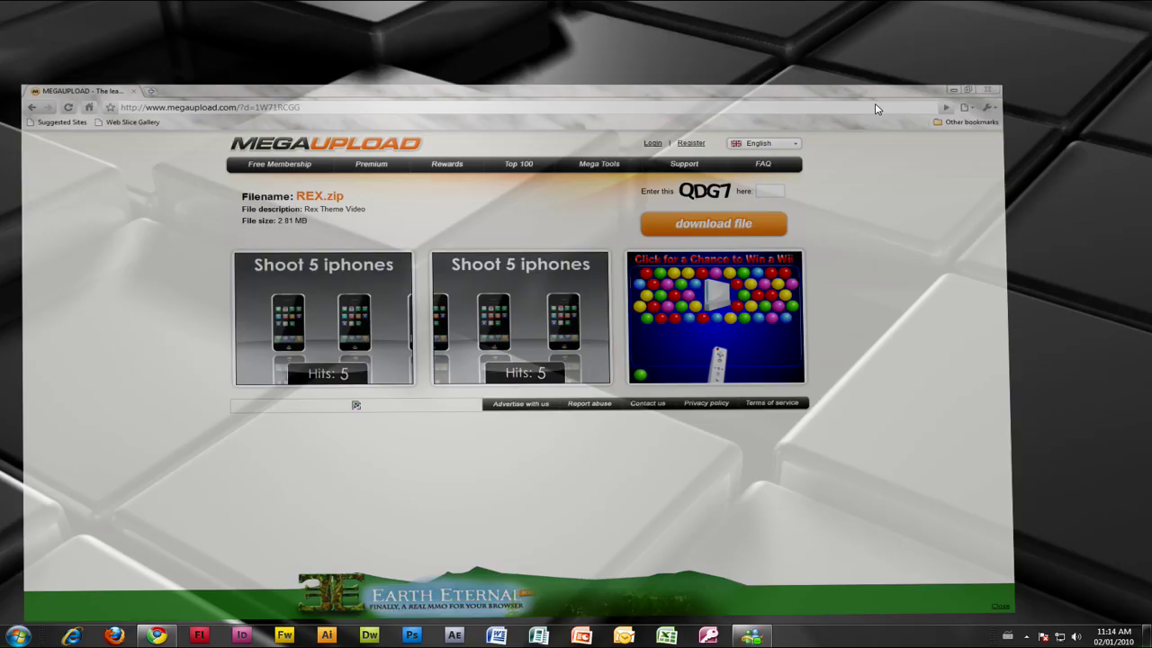
Step: Turn on Show desktop icons from the desktop's View menu
{"action": "right_click", "coordinate": [514, 320]}
{"action": "mouse_move", "coordinate": [585, 327]}
{"action": "left_click", "coordinate": [762, 404]}
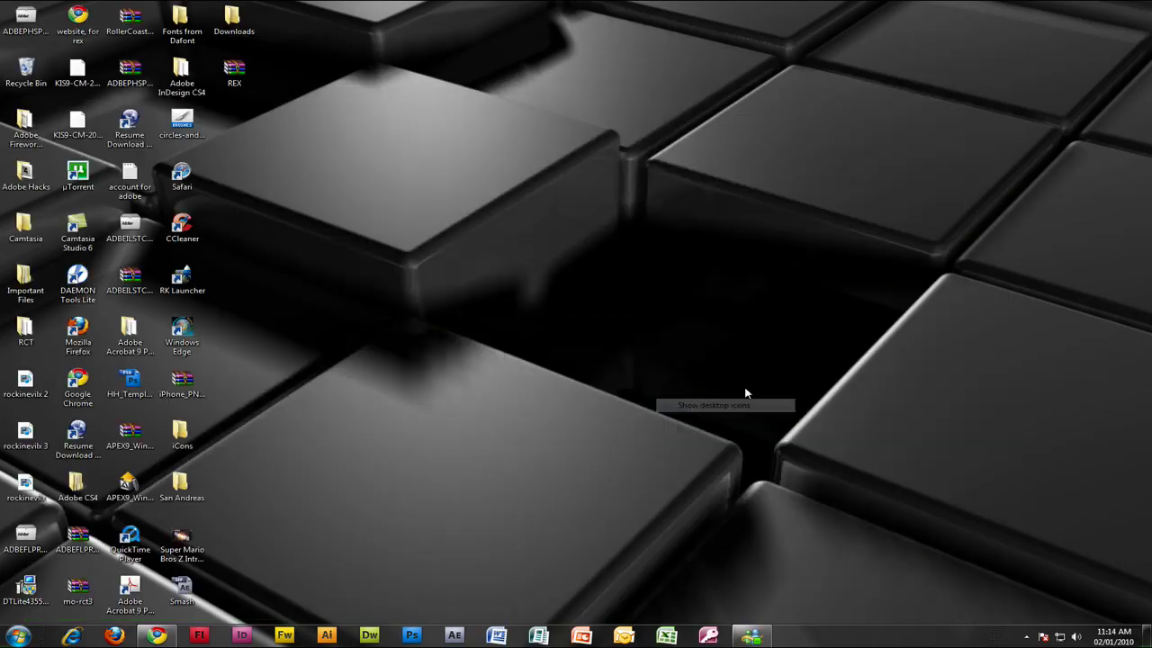
Step: Open REX.zip in WinRAR, drag the Rex_ folder onto the desktop, and close WinRAR
{"action": "double_click", "coordinate": [232, 69]}
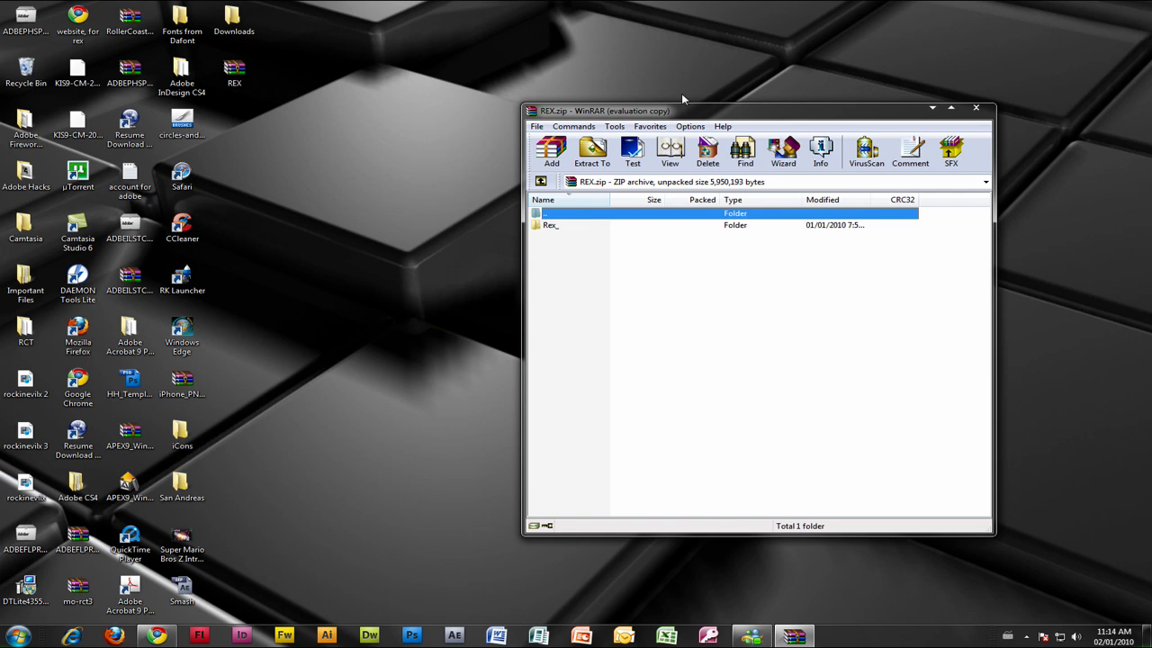
{"action": "left_click", "coordinate": [583, 227]}
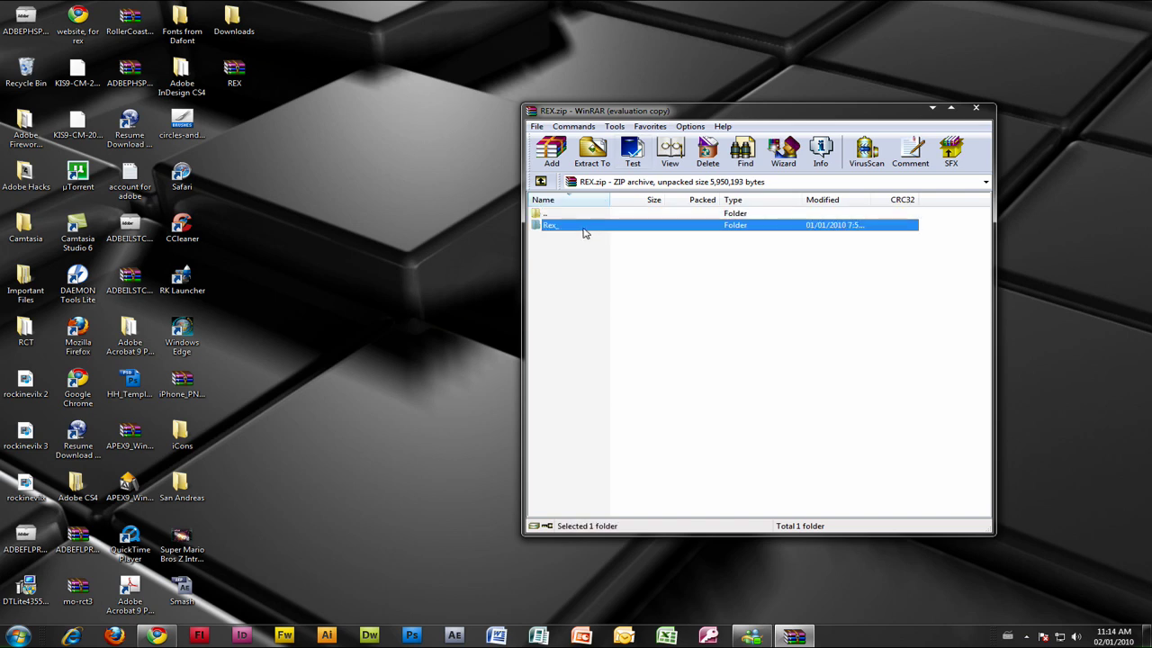
{"action": "left_click_drag", "start_coordinate": [603, 232], "coordinate": [259, 111]}
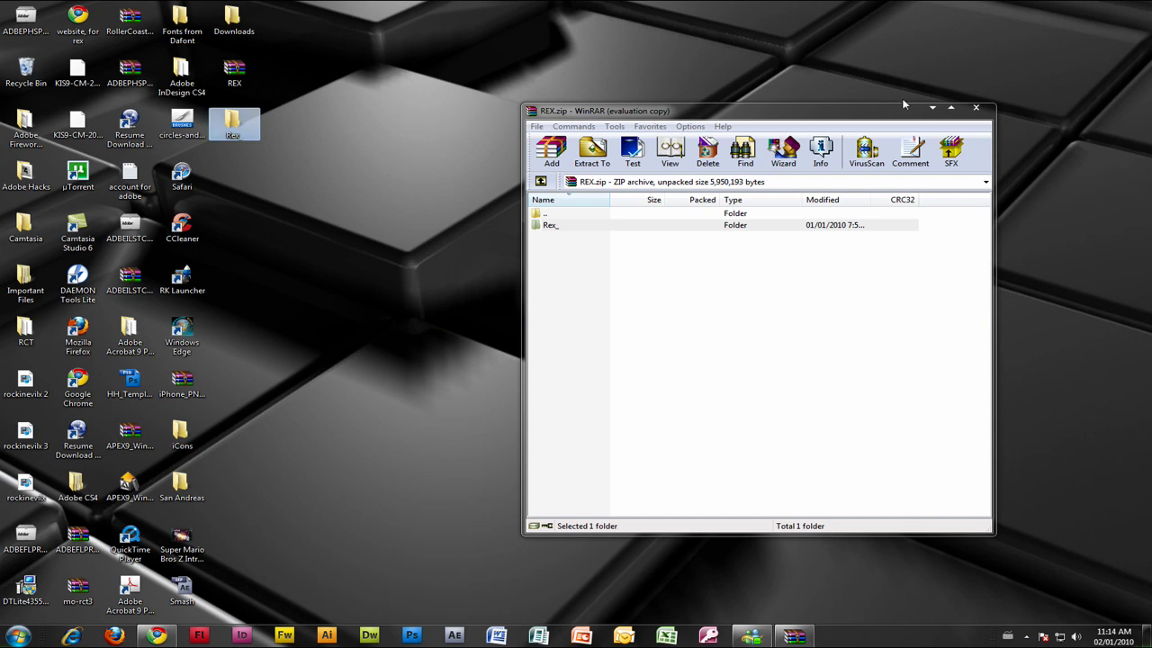
{"action": "left_click", "coordinate": [975, 107]}
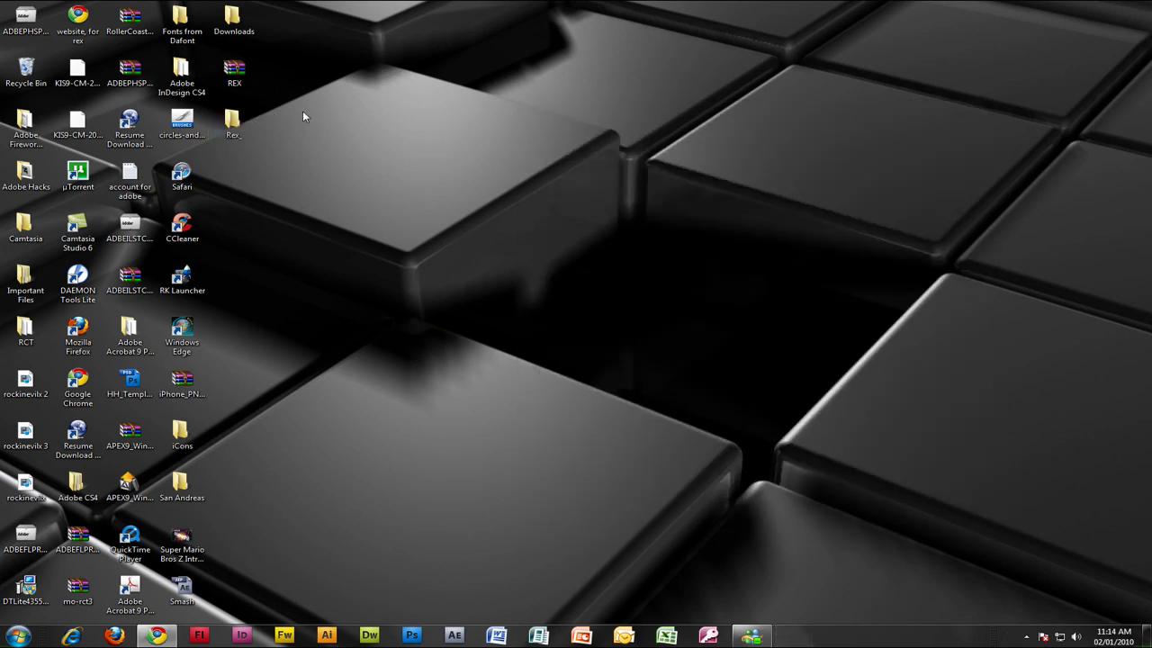
Step: Open Rex_ and extract the UniversalThemePatcher_20090409 folder from its zip onto the desktop
{"action": "double_click", "coordinate": [235, 125]}
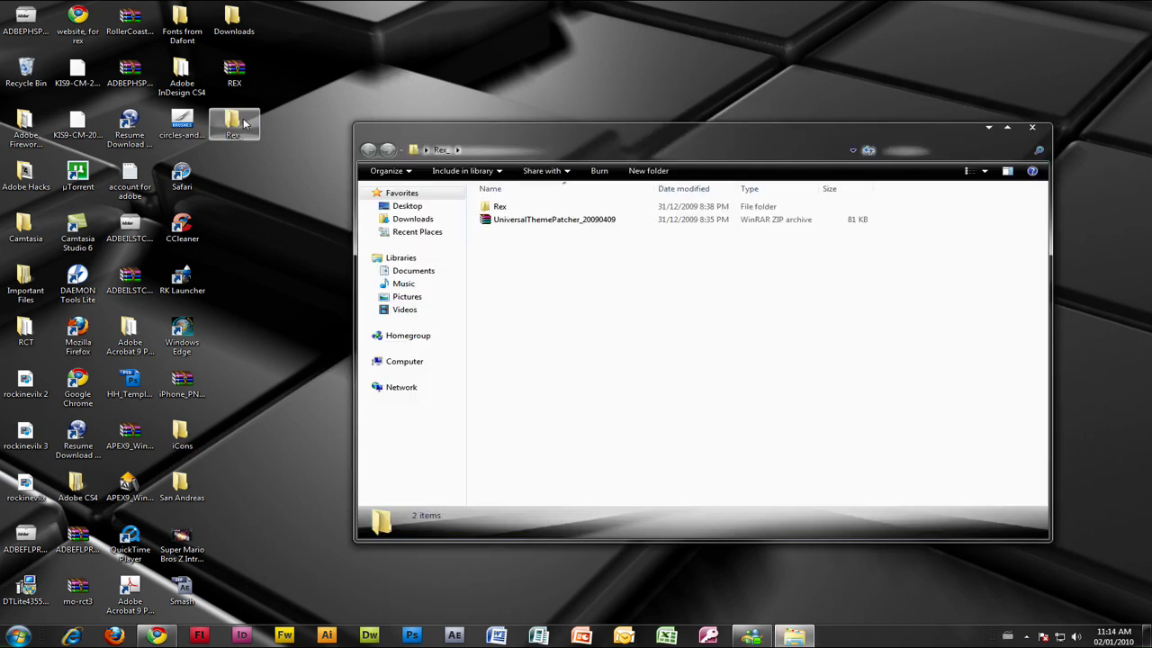
{"action": "left_click", "coordinate": [525, 226]}
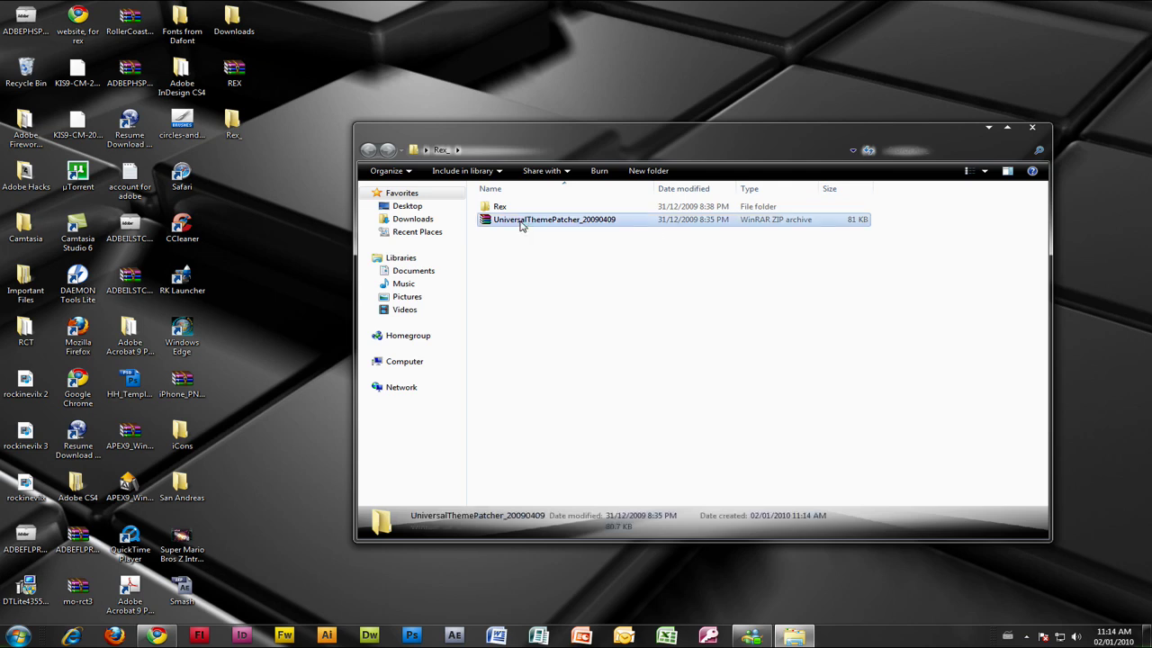
{"action": "double_click", "coordinate": [631, 222]}
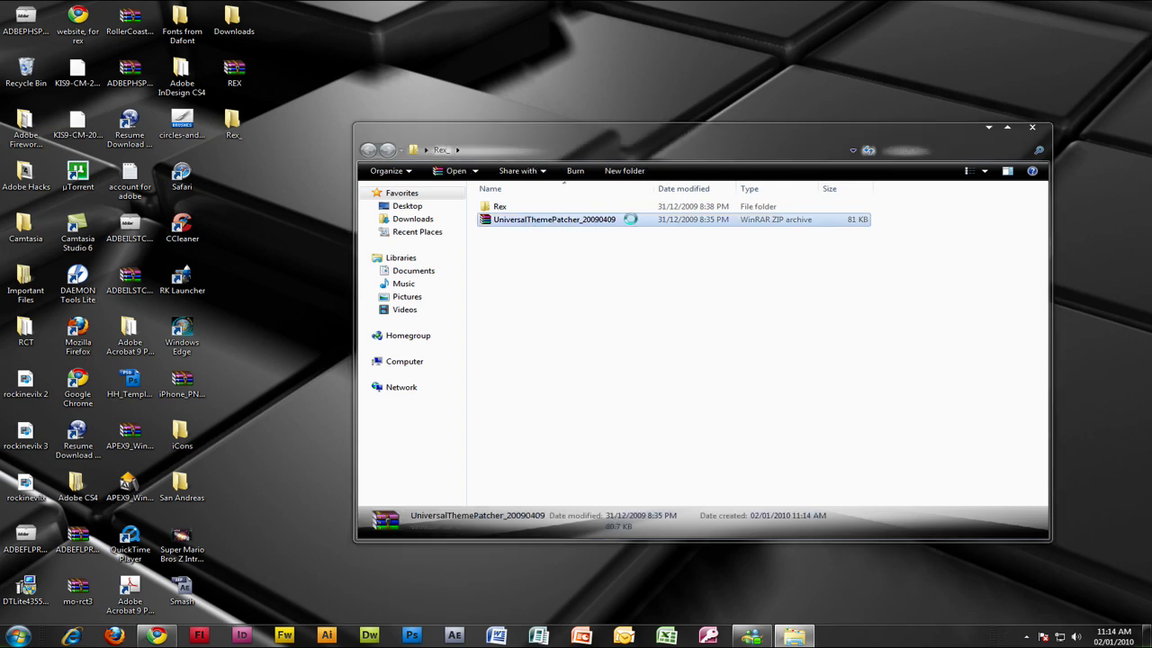
{"action": "left_click", "coordinate": [619, 231]}
{"action": "left_click_drag", "start_coordinate": [619, 231], "coordinate": [225, 171]}
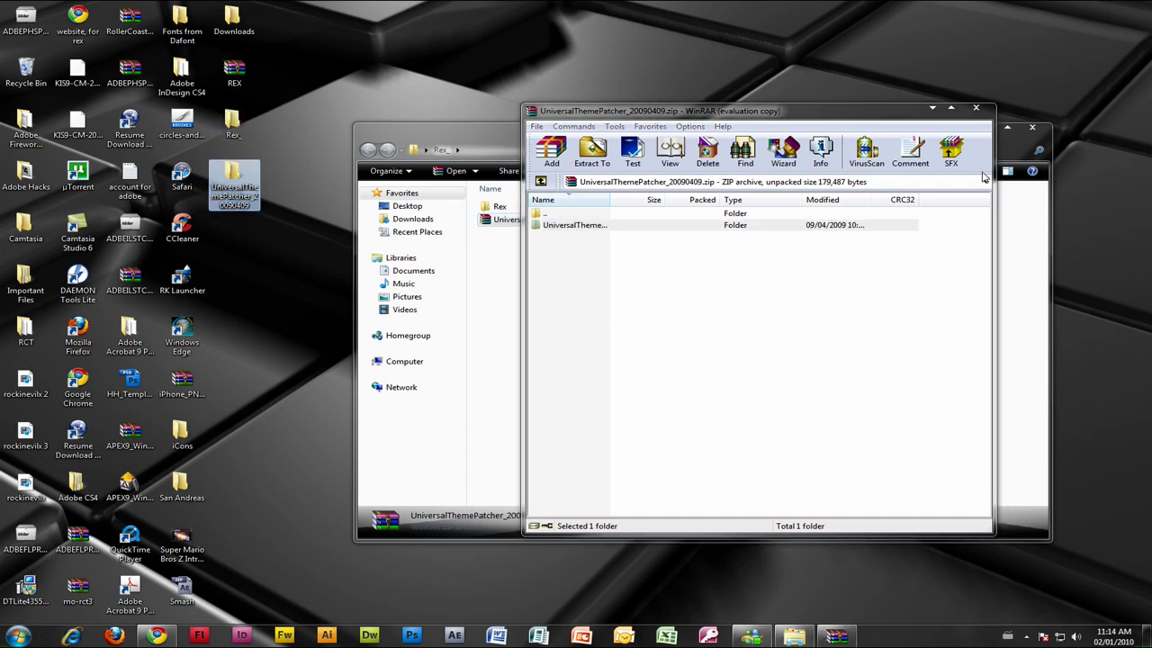
{"action": "left_click", "coordinate": [975, 108]}
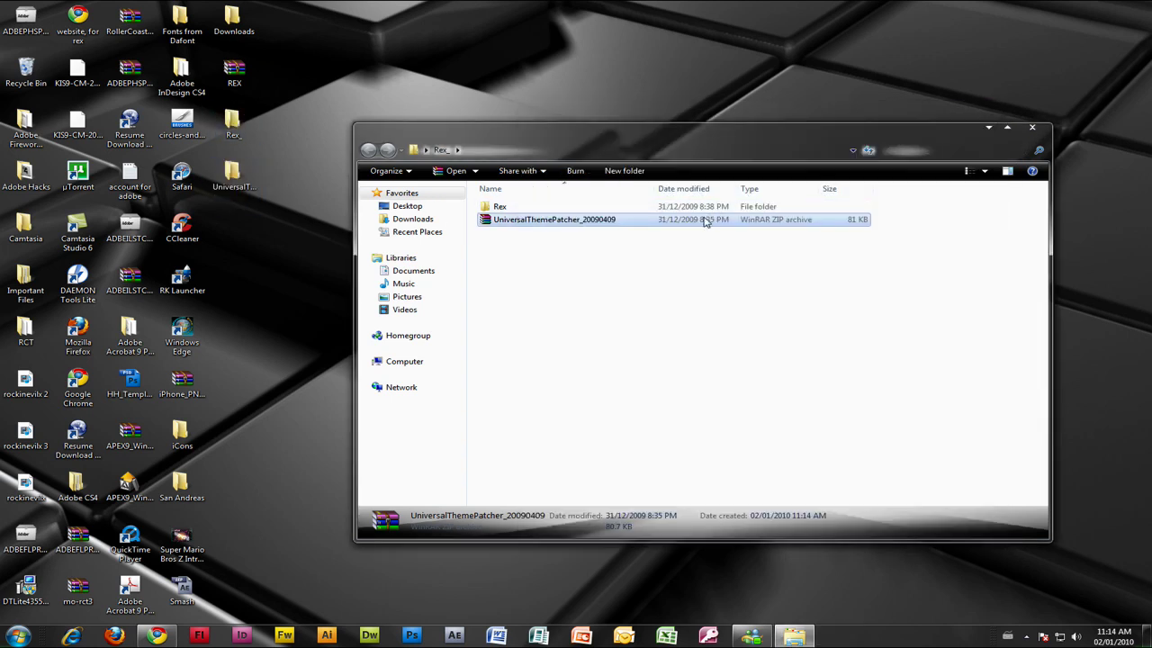
Step: Delete the UniversalThemePatcher_20090409 zip and move the extracted folder into Rex_
{"action": "key", "text": "Delete"}
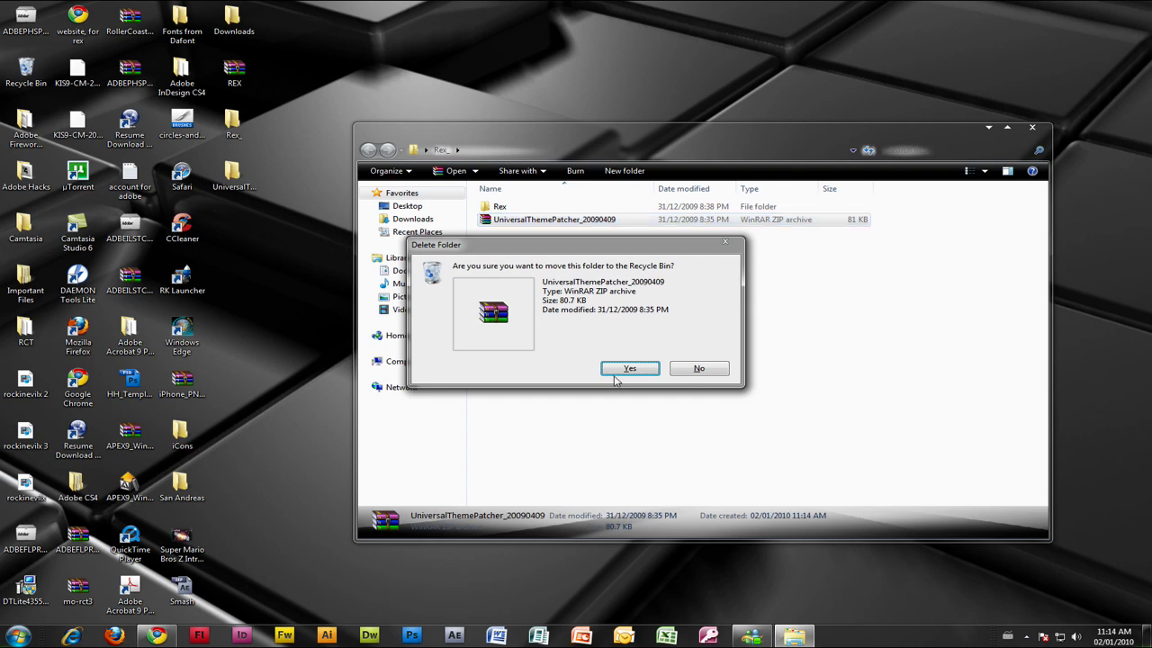
{"action": "left_click", "coordinate": [629, 369]}
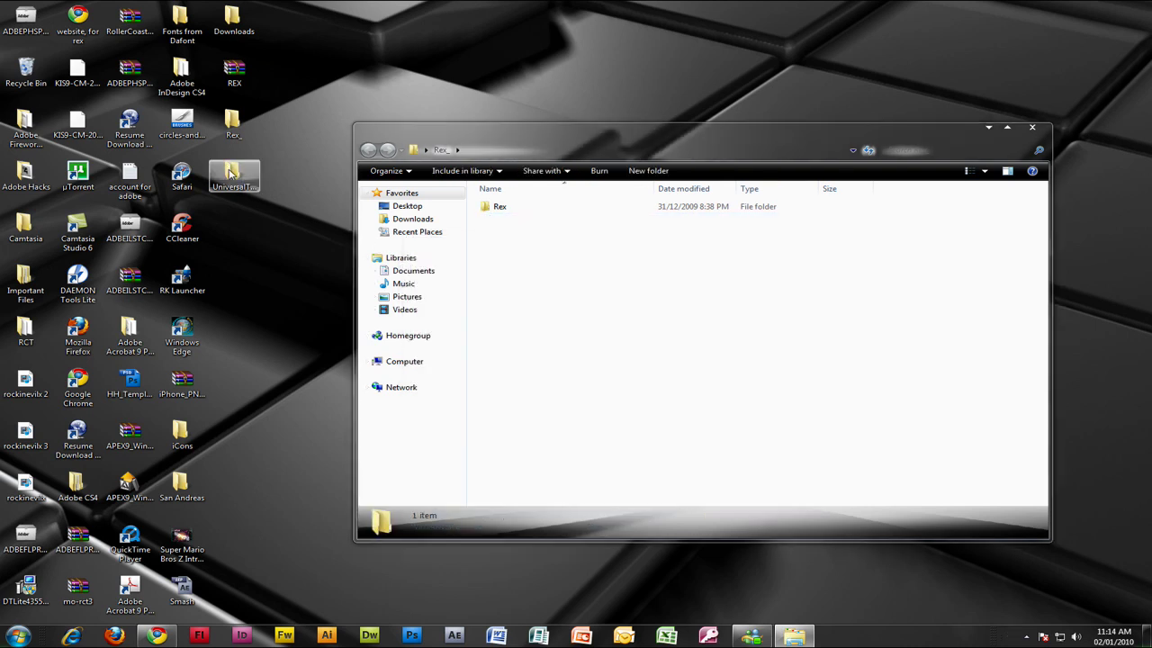
{"action": "left_click_drag", "start_coordinate": [233, 175], "coordinate": [553, 239]}
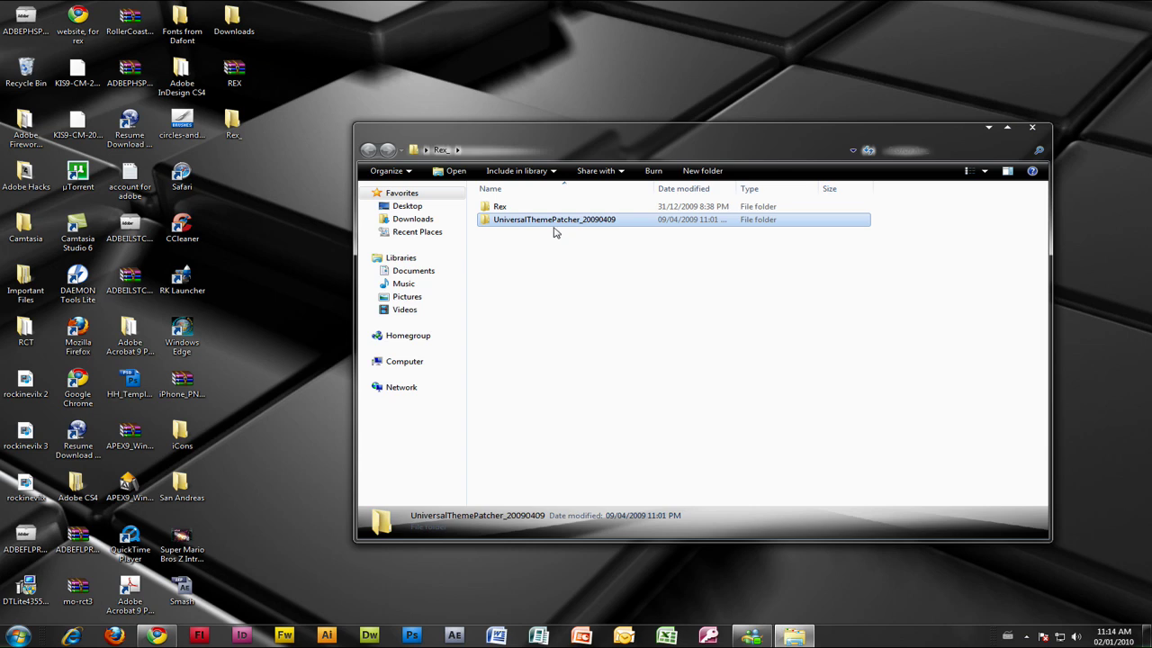
Step: Glance into the Rex folder, then return to Rex_ and open UniversalThemePatcher_20090409
{"action": "double_click", "coordinate": [500, 206]}
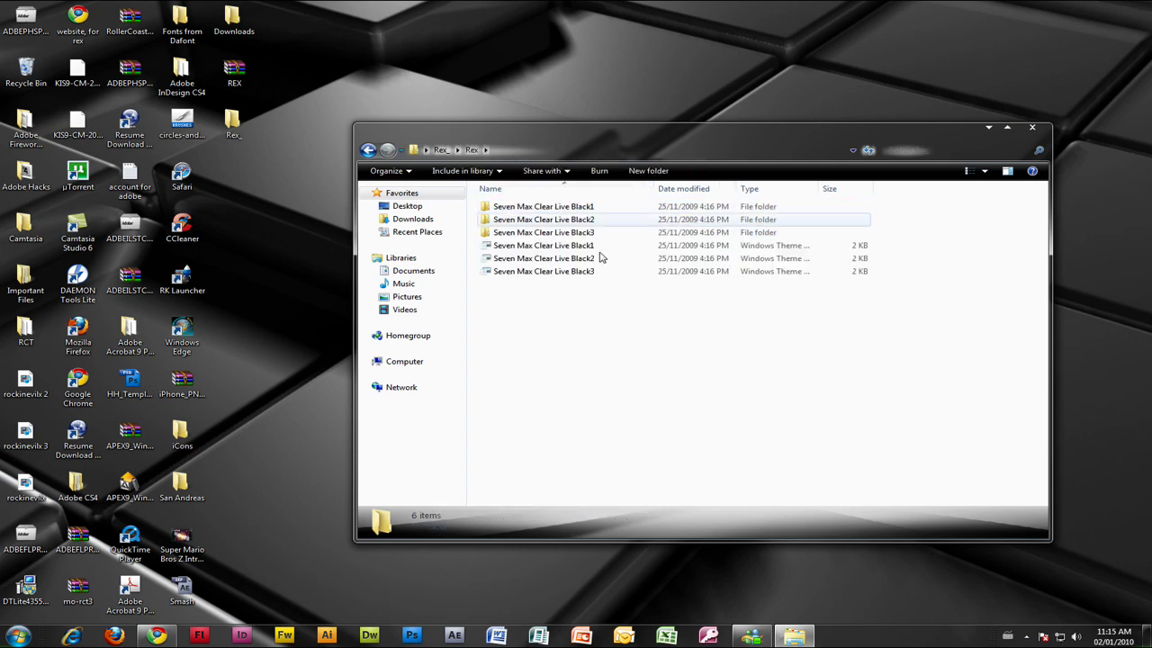
{"action": "left_click", "coordinate": [368, 149]}
{"action": "double_click", "coordinate": [518, 220]}
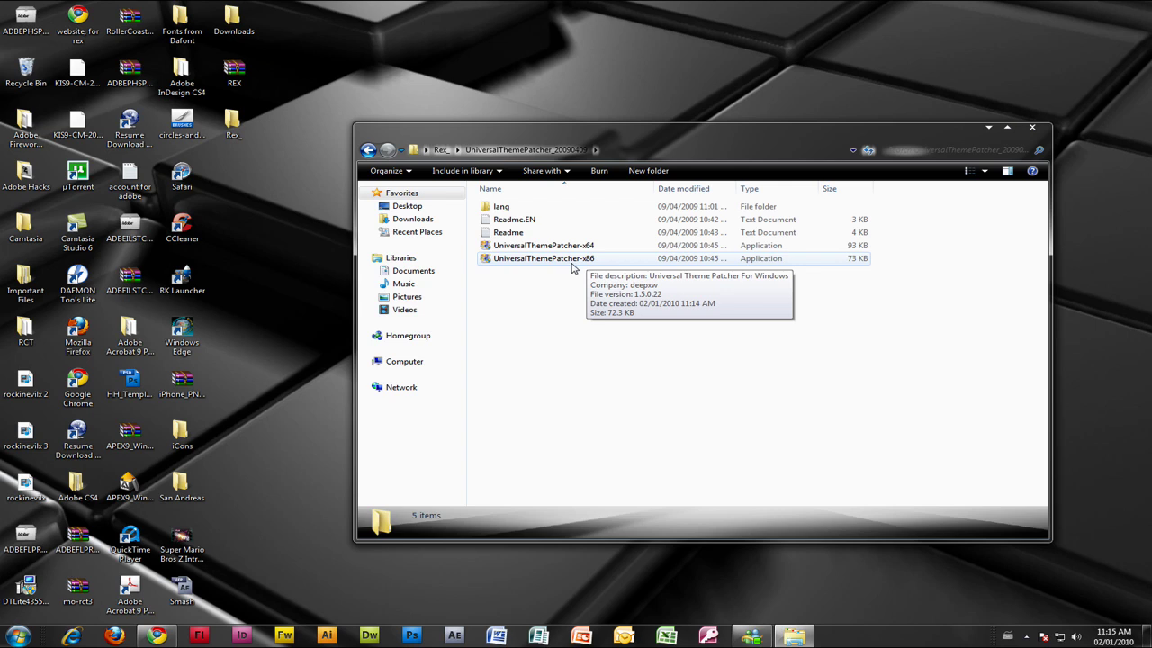
Step: Run UniversalThemePatcher-x86 in English, confirm themeservice.dll, themeui.dll and uxtheme.dll are patched, and close it
{"action": "left_click", "coordinate": [572, 267]}
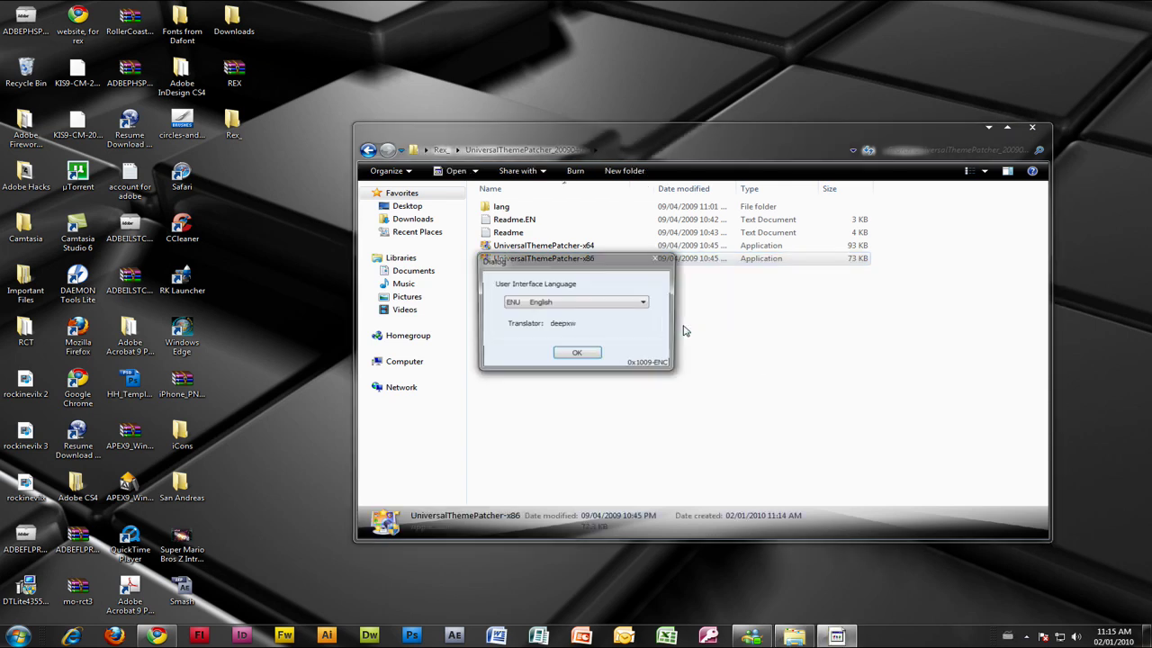
{"action": "left_click", "coordinate": [565, 306]}
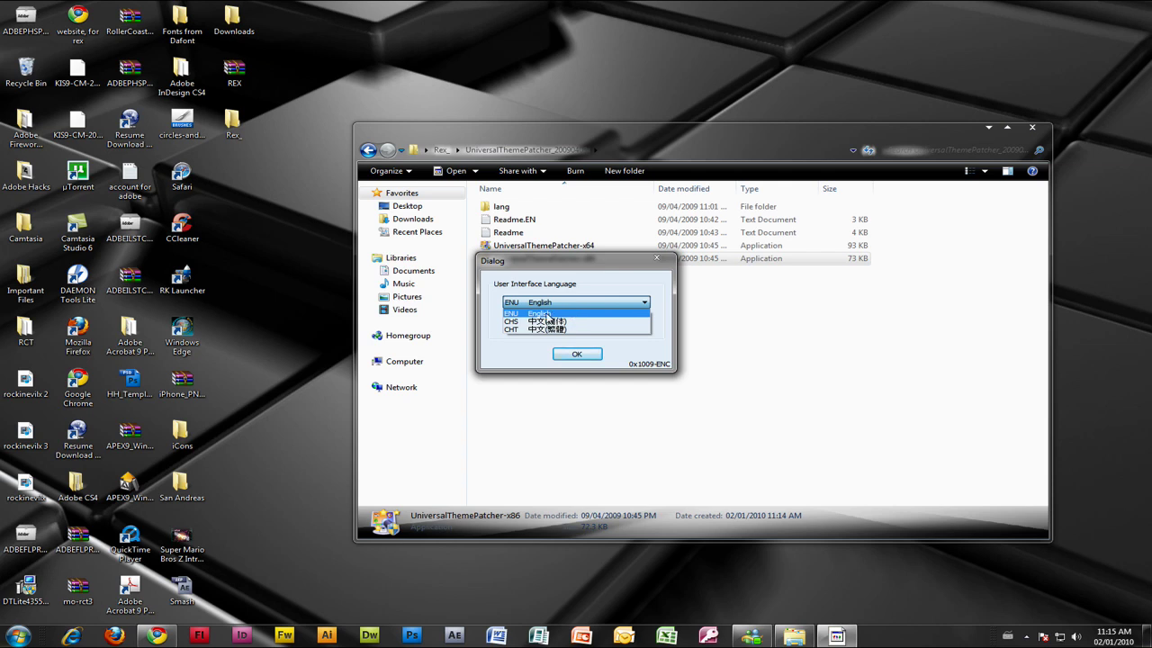
{"action": "left_click", "coordinate": [547, 315]}
{"action": "left_click", "coordinate": [576, 355]}
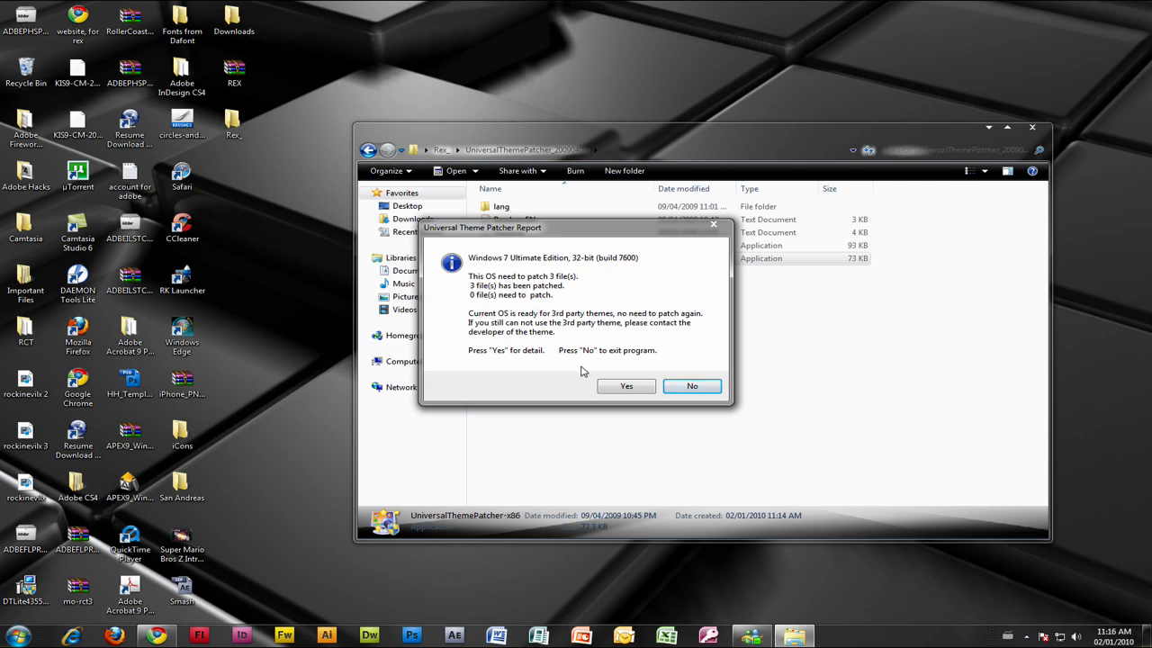
{"action": "left_click", "coordinate": [628, 386]}
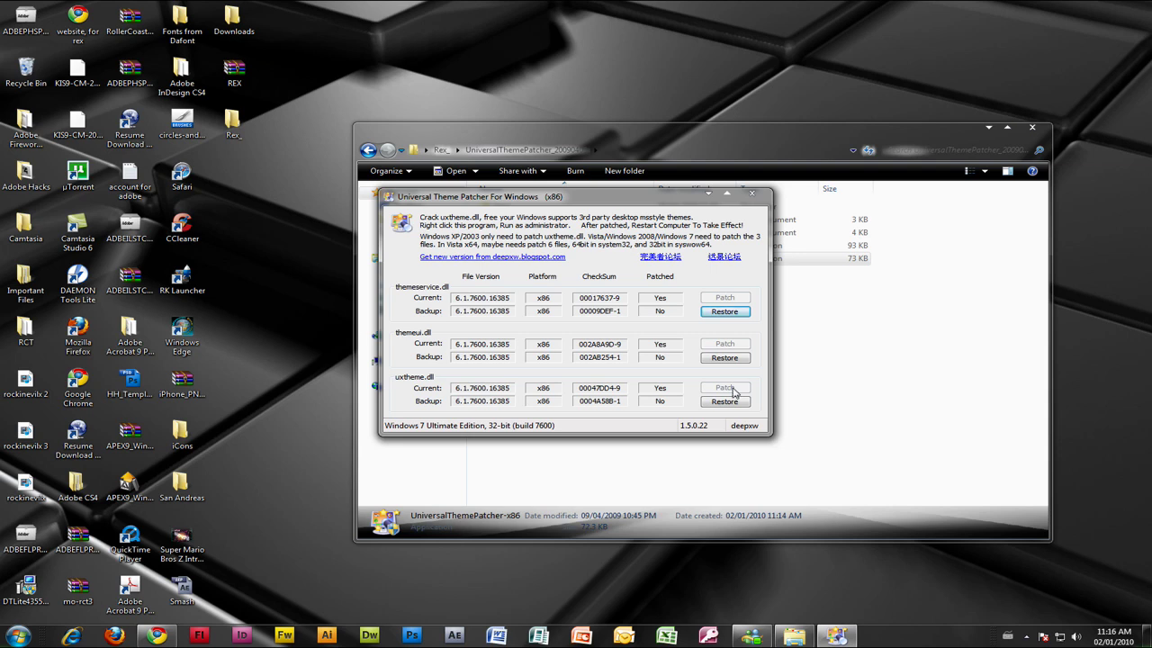
{"action": "left_click", "coordinate": [753, 196]}
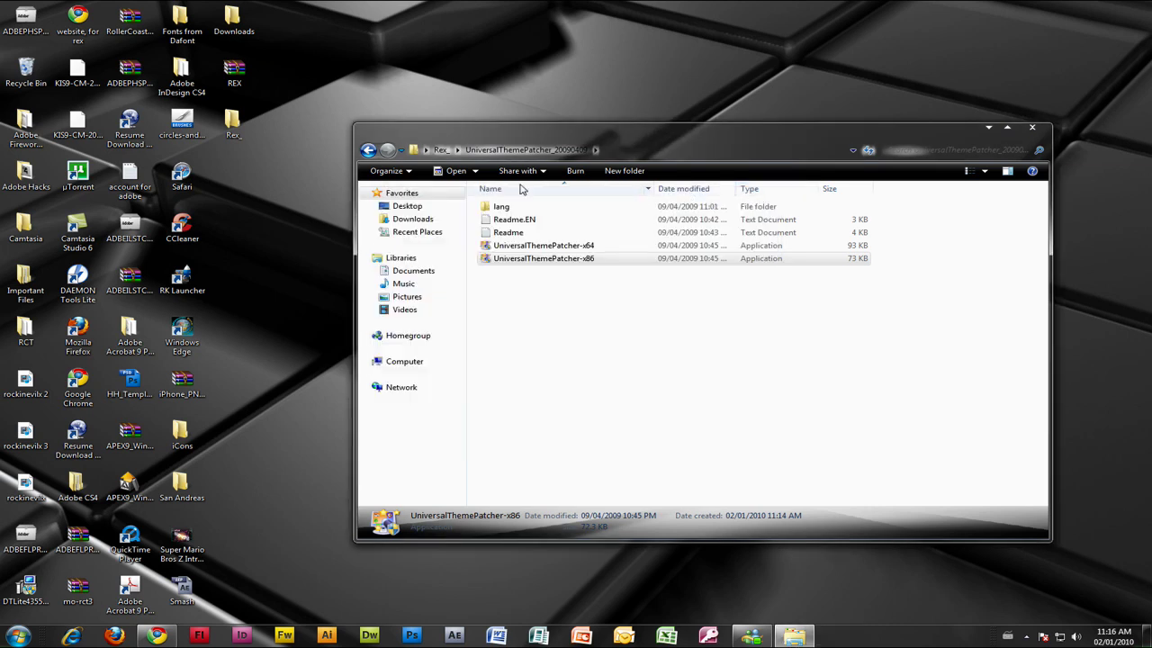
Step: Copy the six Seven Max Clear Live Black folders and theme files from the Rex folder
{"action": "left_click", "coordinate": [369, 149]}
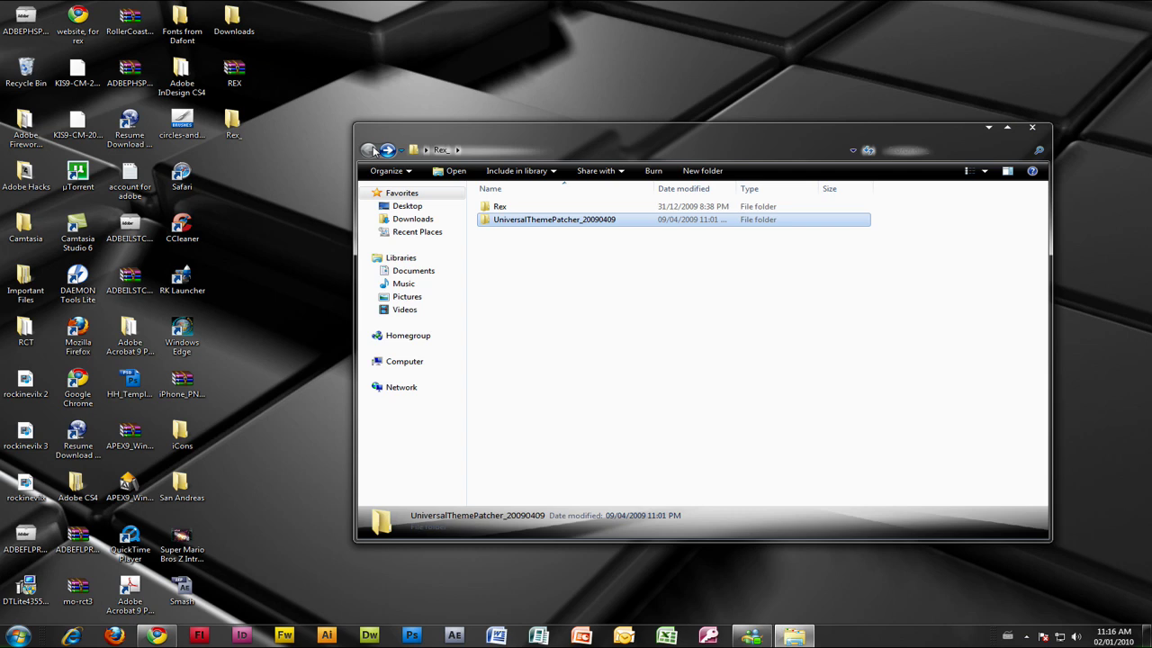
{"action": "double_click", "coordinate": [519, 208]}
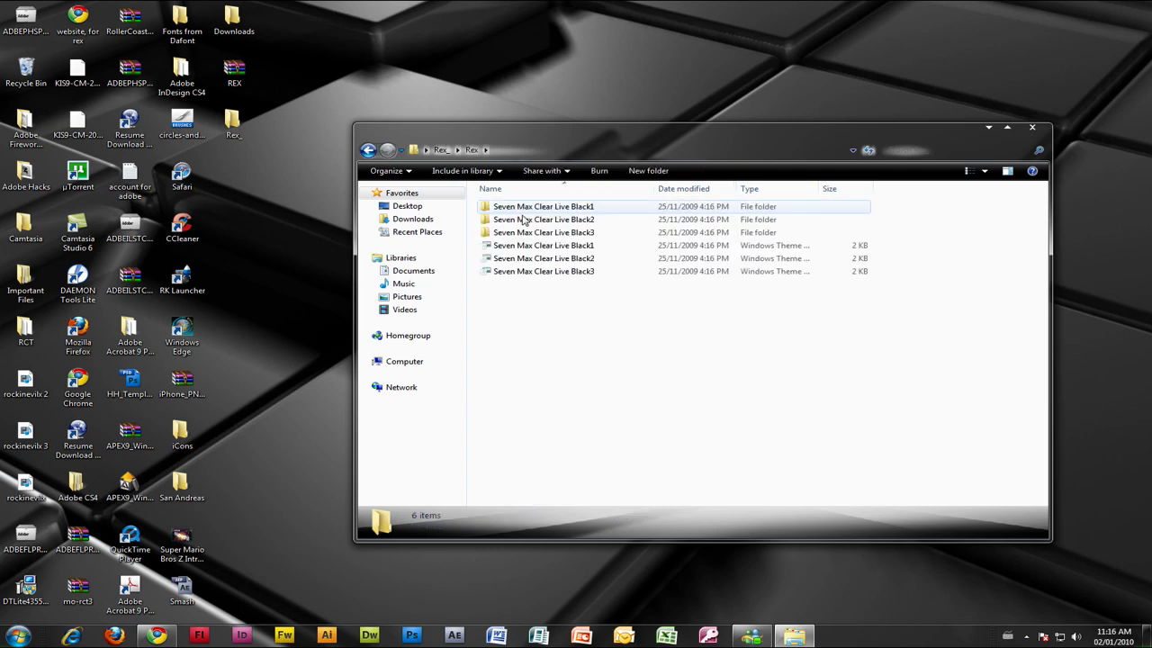
{"action": "left_click_drag", "start_coordinate": [546, 326], "coordinate": [596, 203]}
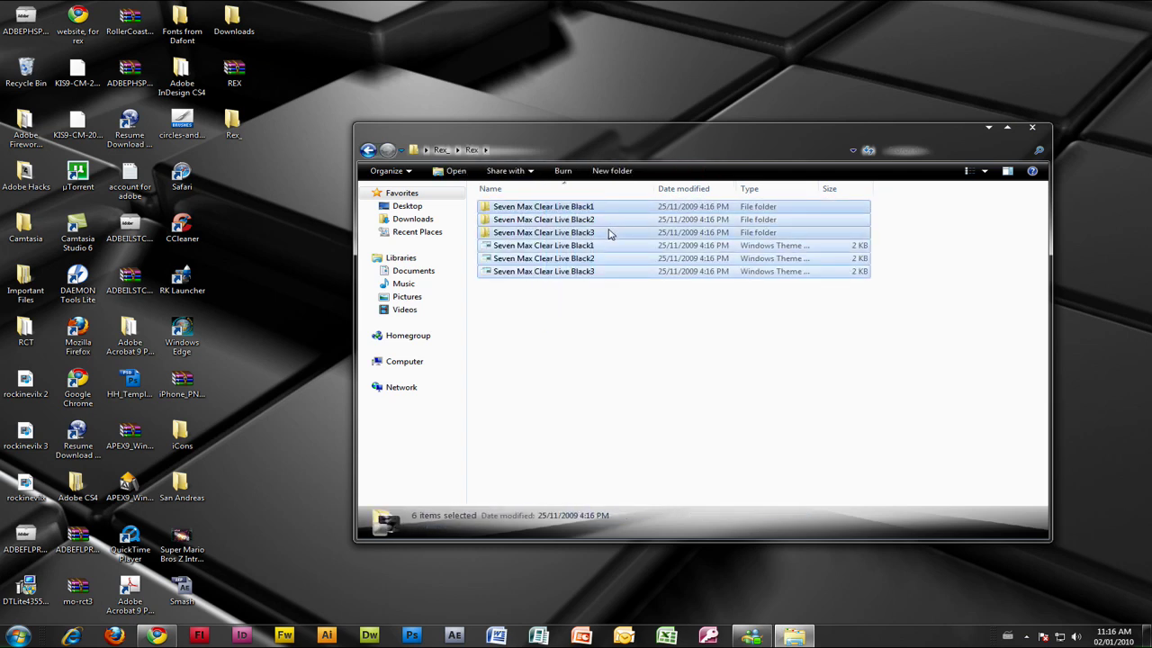
{"action": "right_click", "coordinate": [636, 233]}
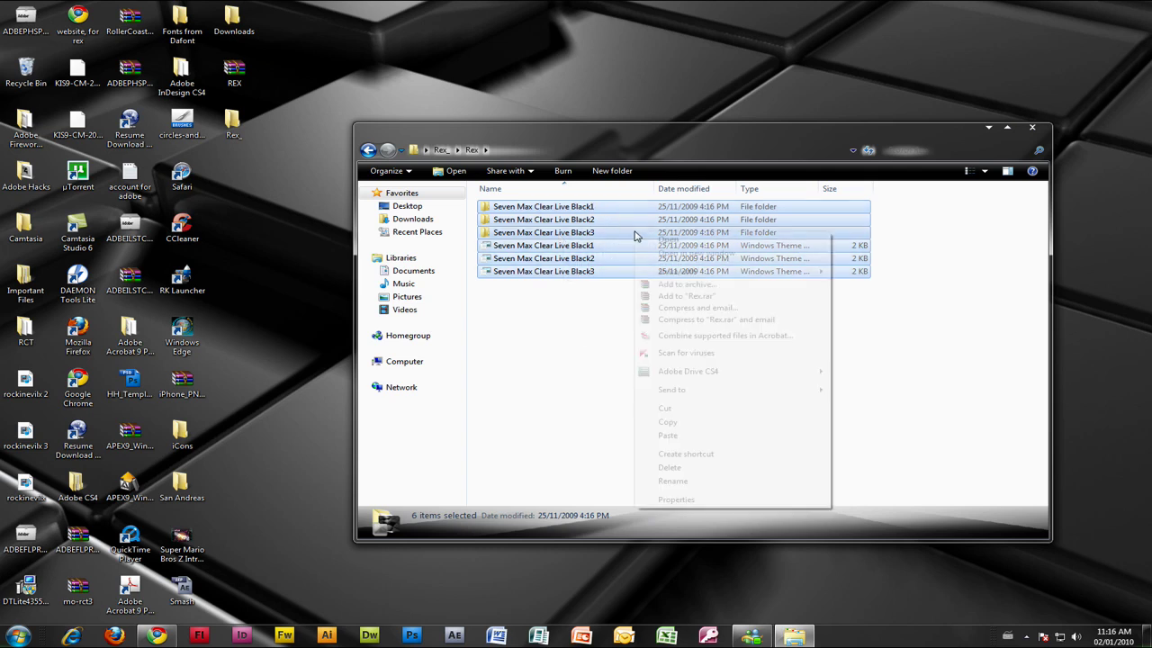
{"action": "left_click", "coordinate": [708, 425]}
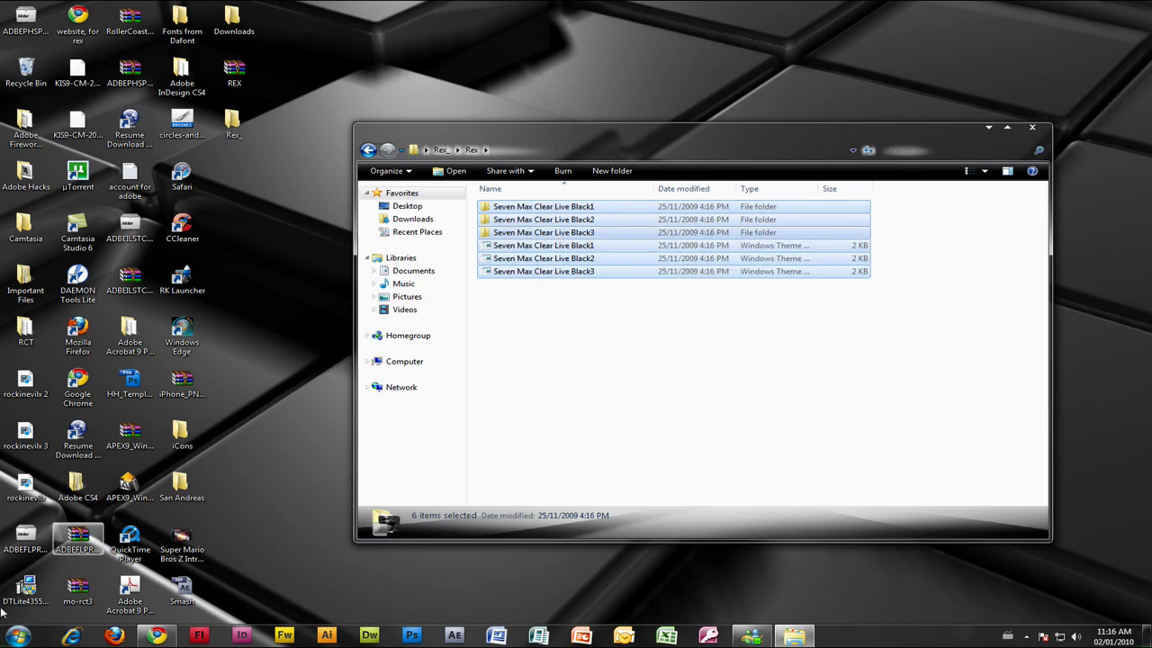
Step: Navigate through Computer to C:\Windows\Resources\Themes
{"action": "left_click", "coordinate": [18, 636]}
{"action": "left_click", "coordinate": [221, 460]}
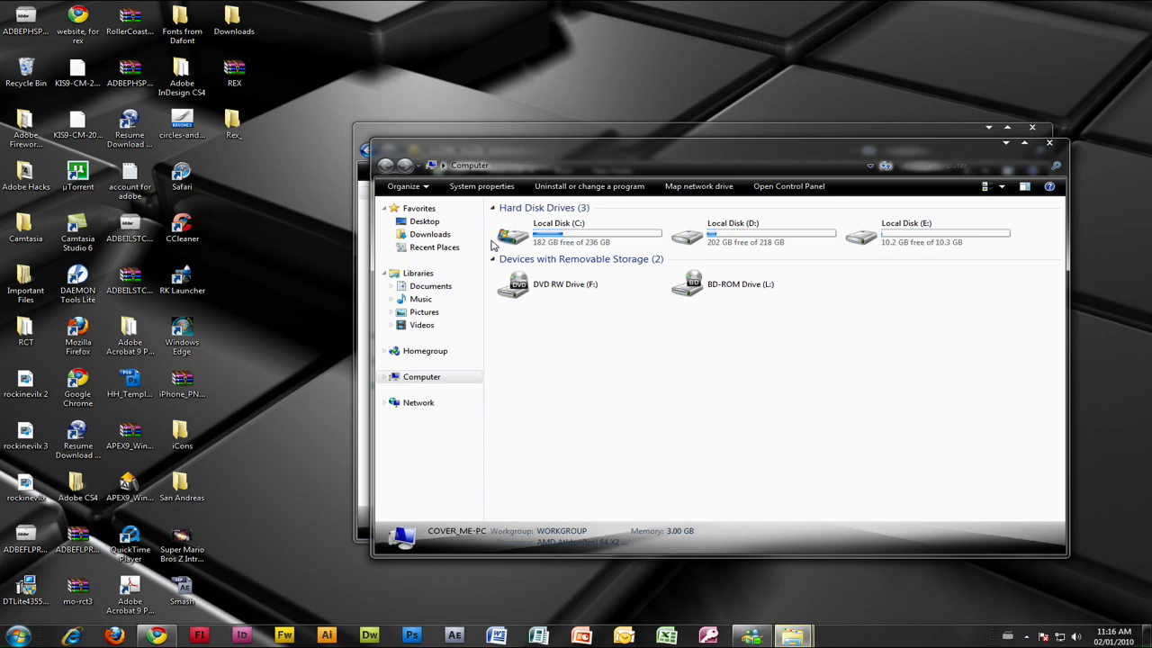
{"action": "double_click", "coordinate": [557, 232]}
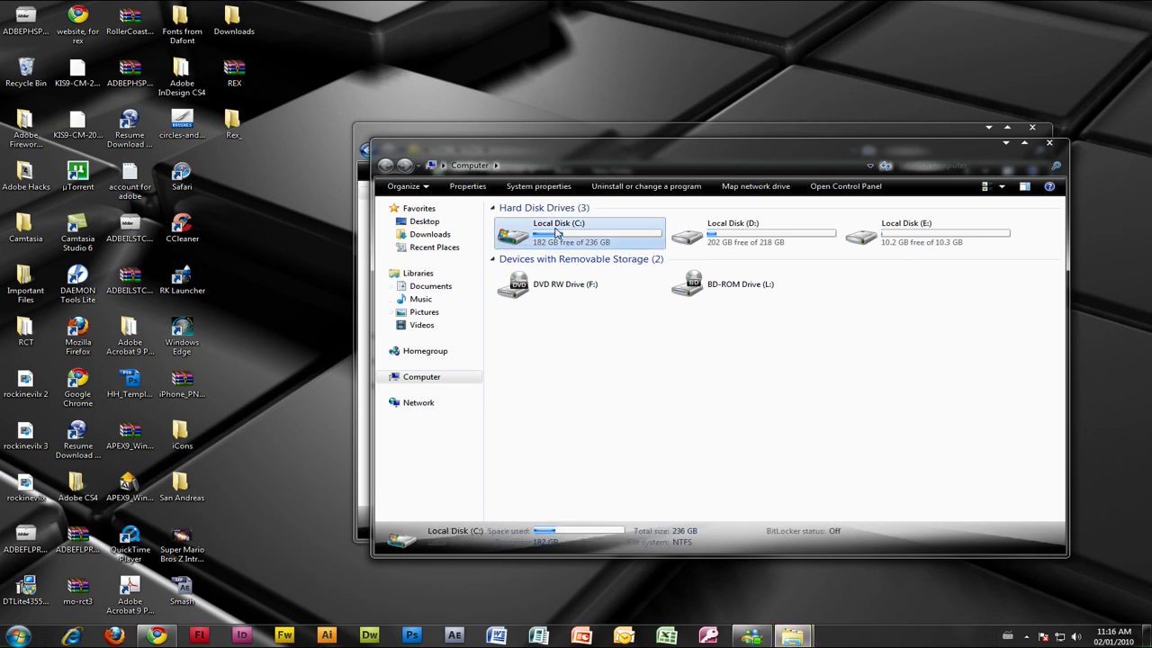
{"action": "double_click", "coordinate": [546, 279]}
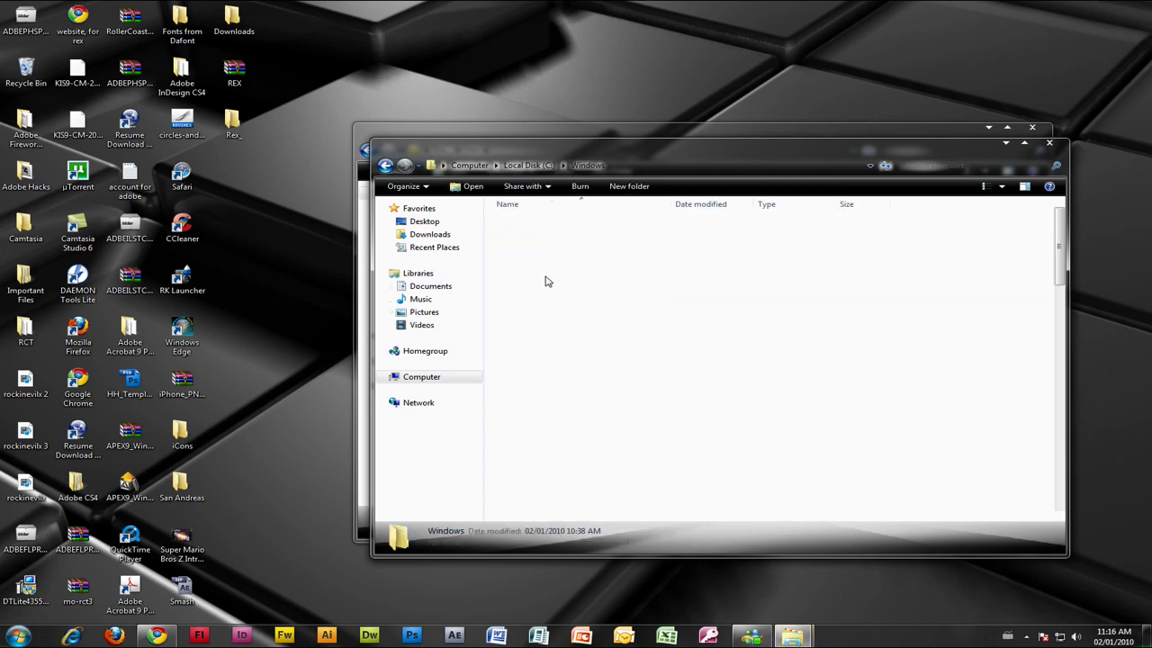
{"action": "key", "text": "r"}
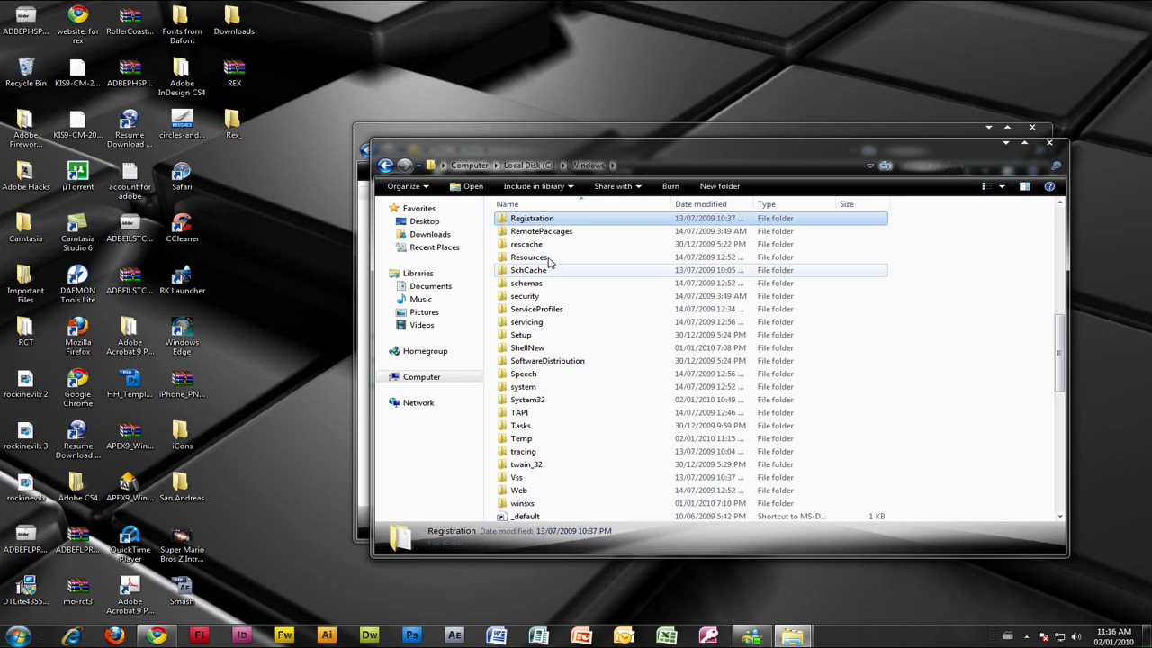
{"action": "double_click", "coordinate": [549, 259]}
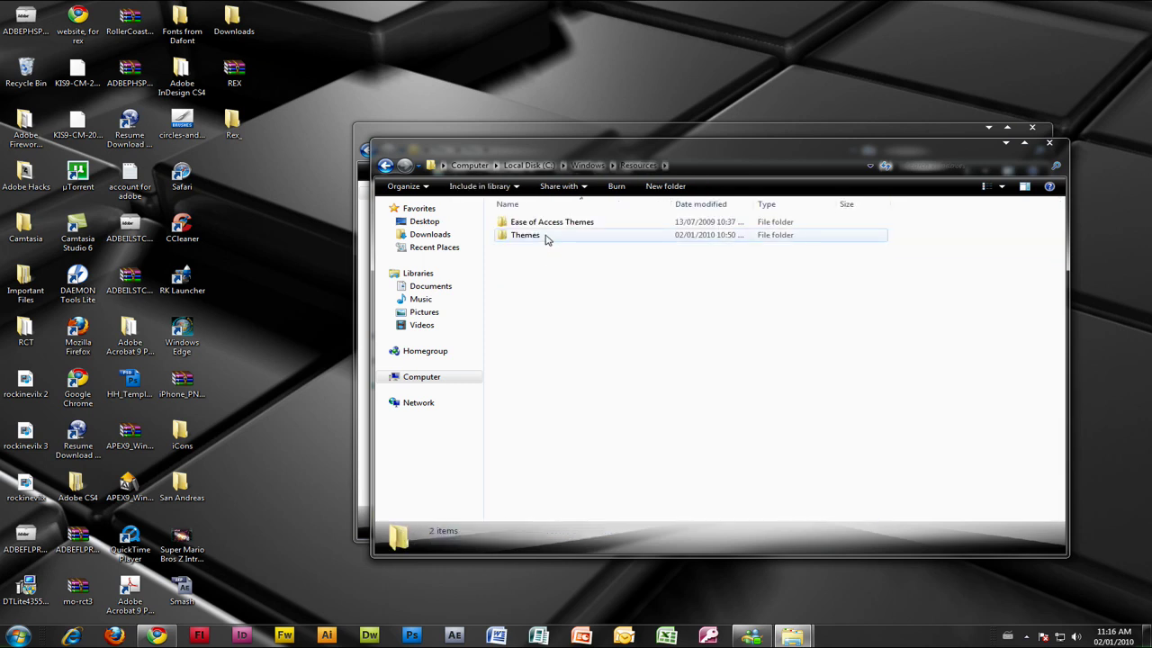
{"action": "double_click", "coordinate": [545, 237]}
Step: Check the three Seven Max Clear Live Black theme files in Themes, then close the window
{"action": "right_click", "coordinate": [612, 413]}
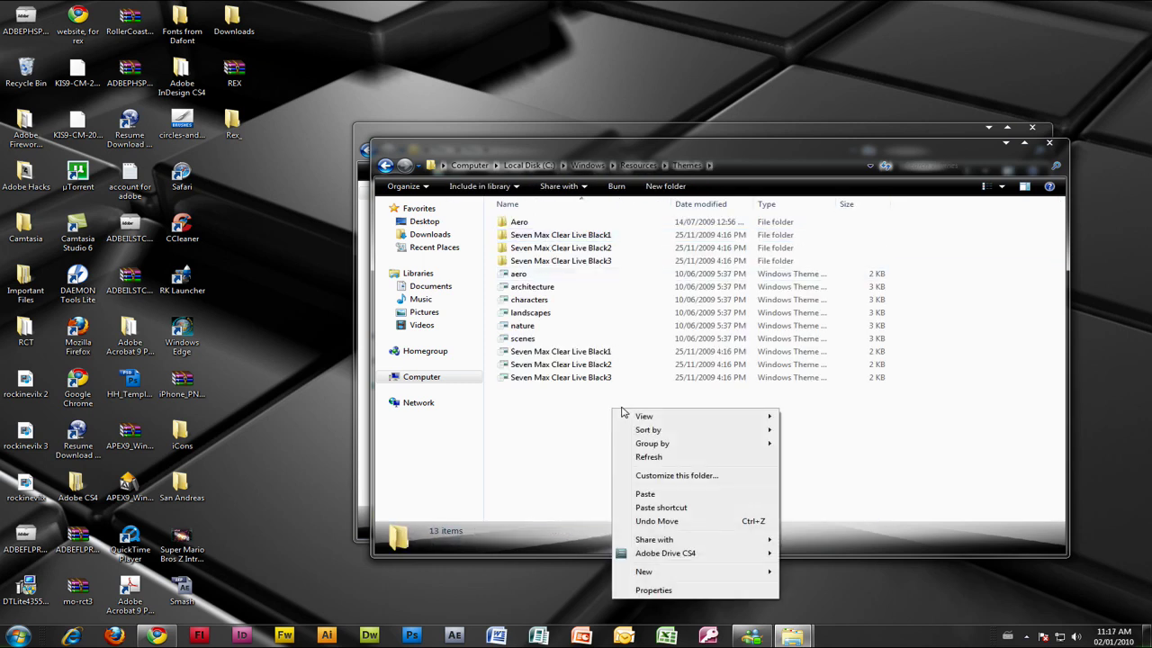
{"action": "left_click", "coordinate": [560, 473]}
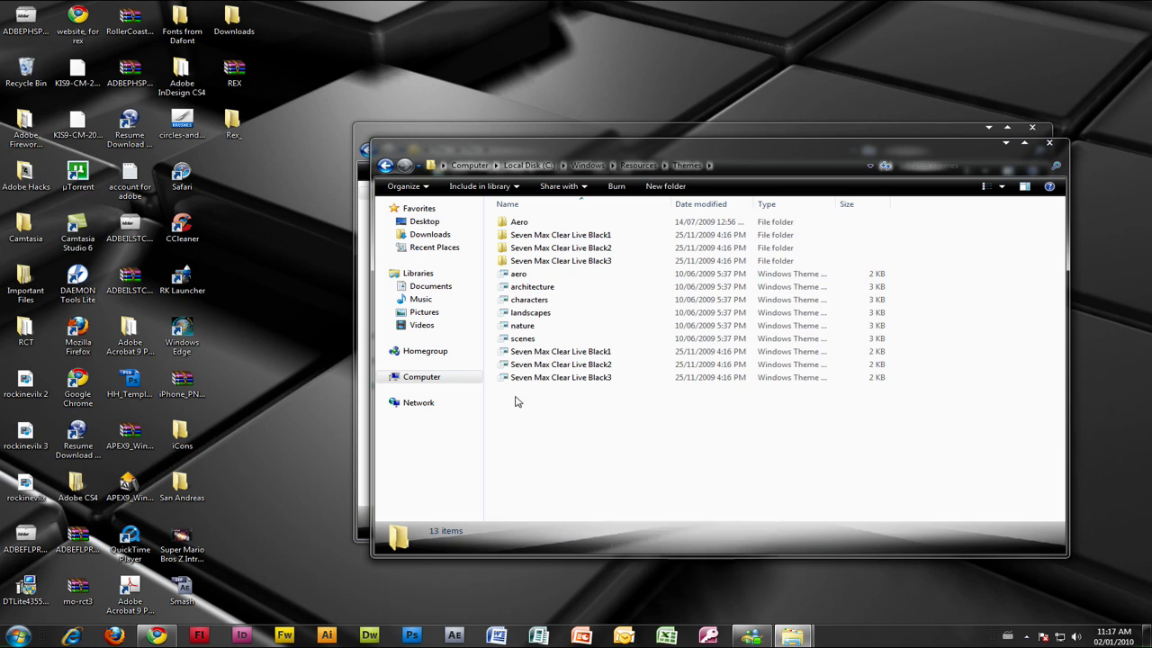
{"action": "left_click_drag", "start_coordinate": [491, 387], "coordinate": [549, 351]}
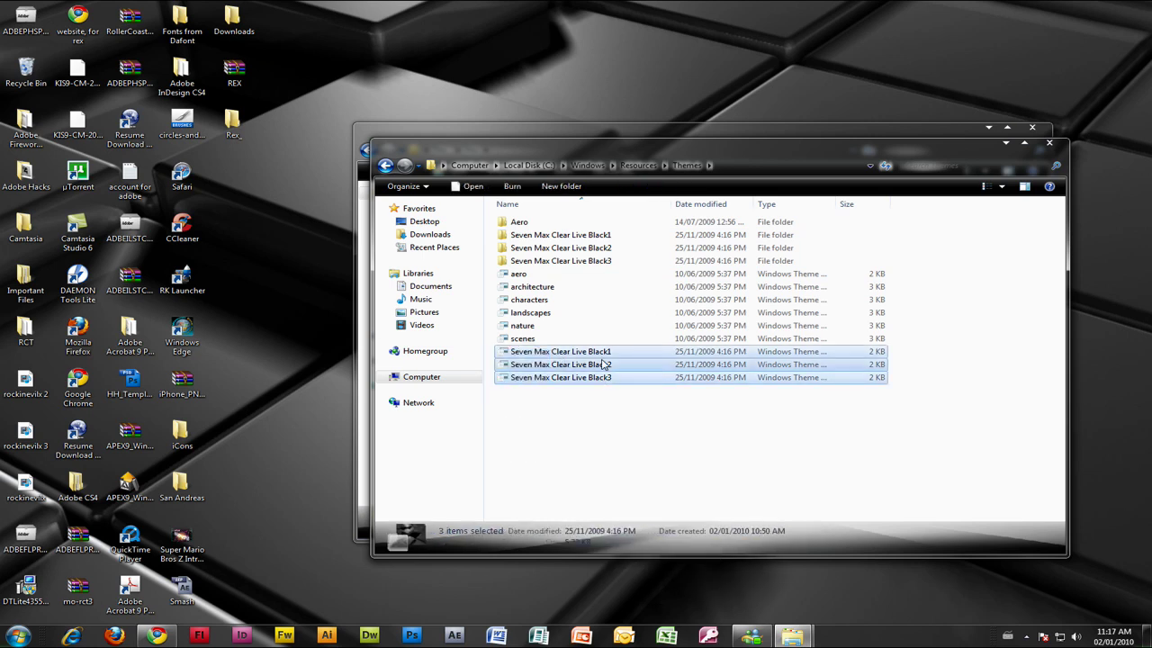
{"action": "left_click_drag", "start_coordinate": [483, 264], "coordinate": [485, 264]}
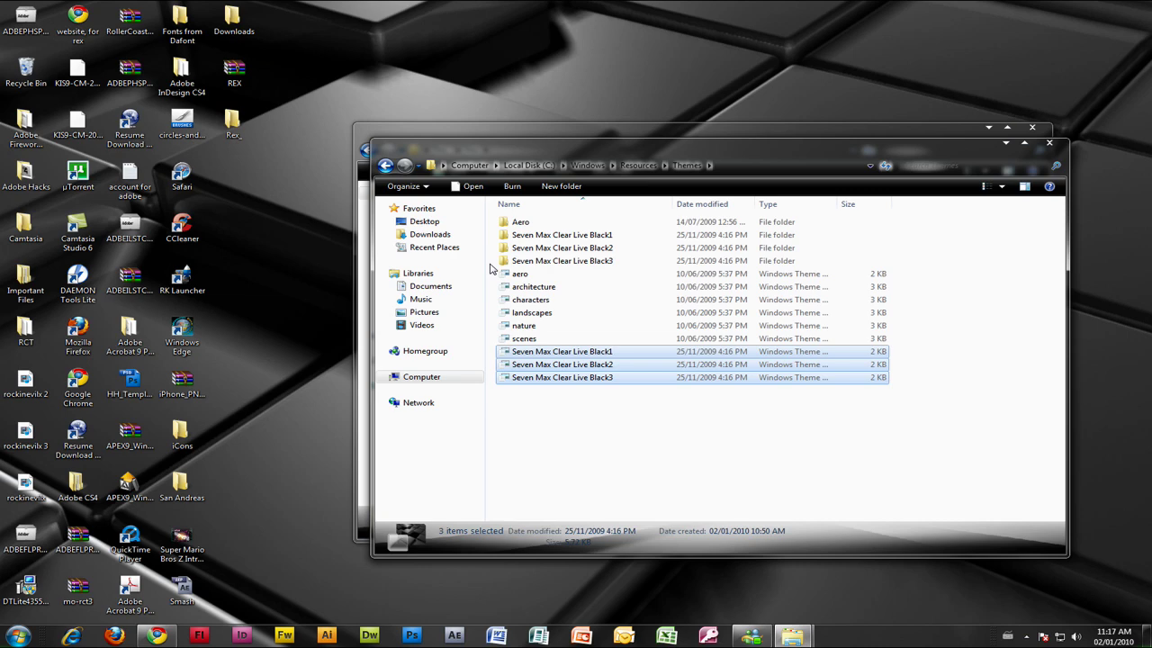
{"action": "left_click", "coordinate": [491, 268]}
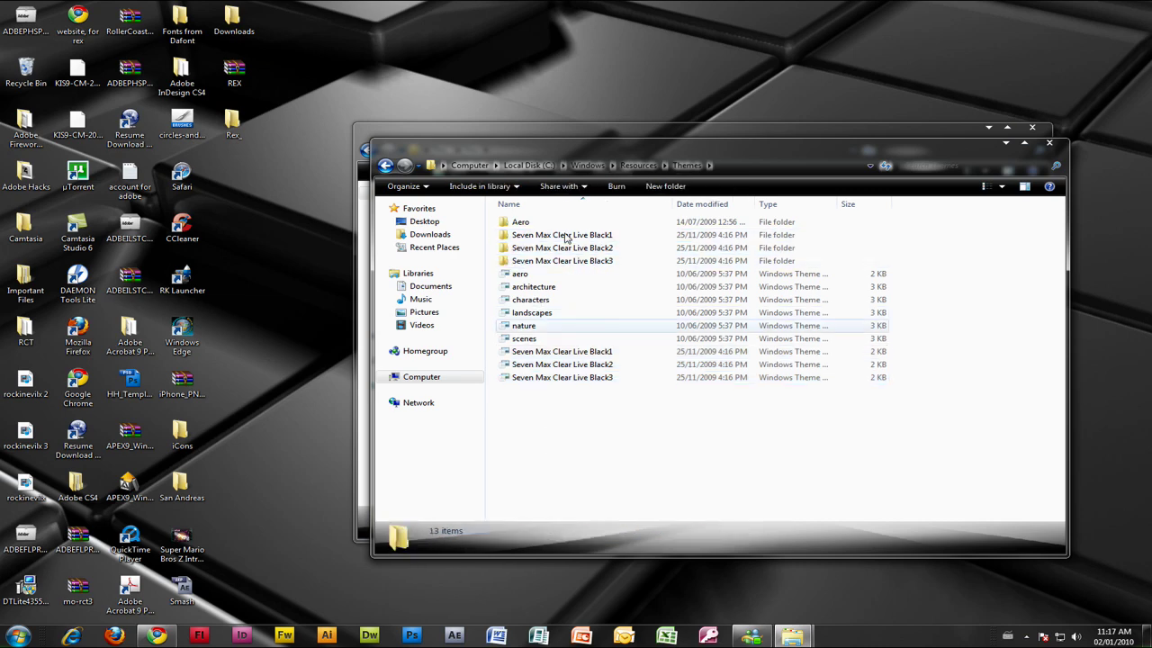
{"action": "left_click_drag", "start_coordinate": [584, 144], "coordinate": [308, 165]}
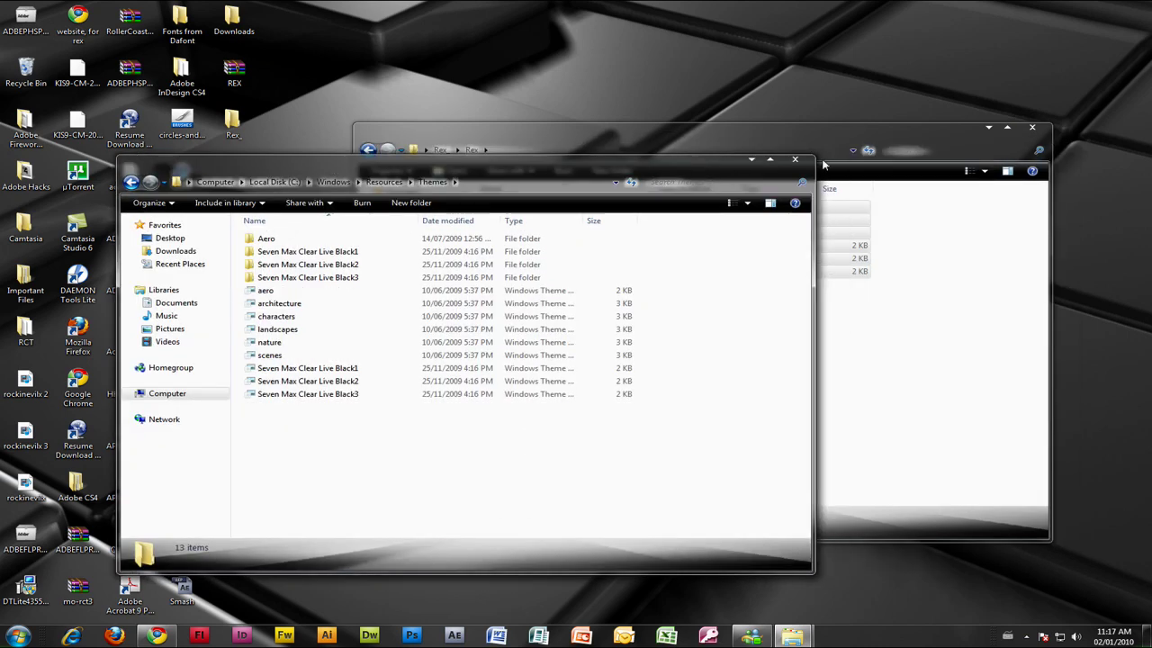
{"action": "left_click", "coordinate": [795, 160]}
{"action": "left_click", "coordinate": [1032, 127]}
{"action": "right_click", "coordinate": [529, 301]}
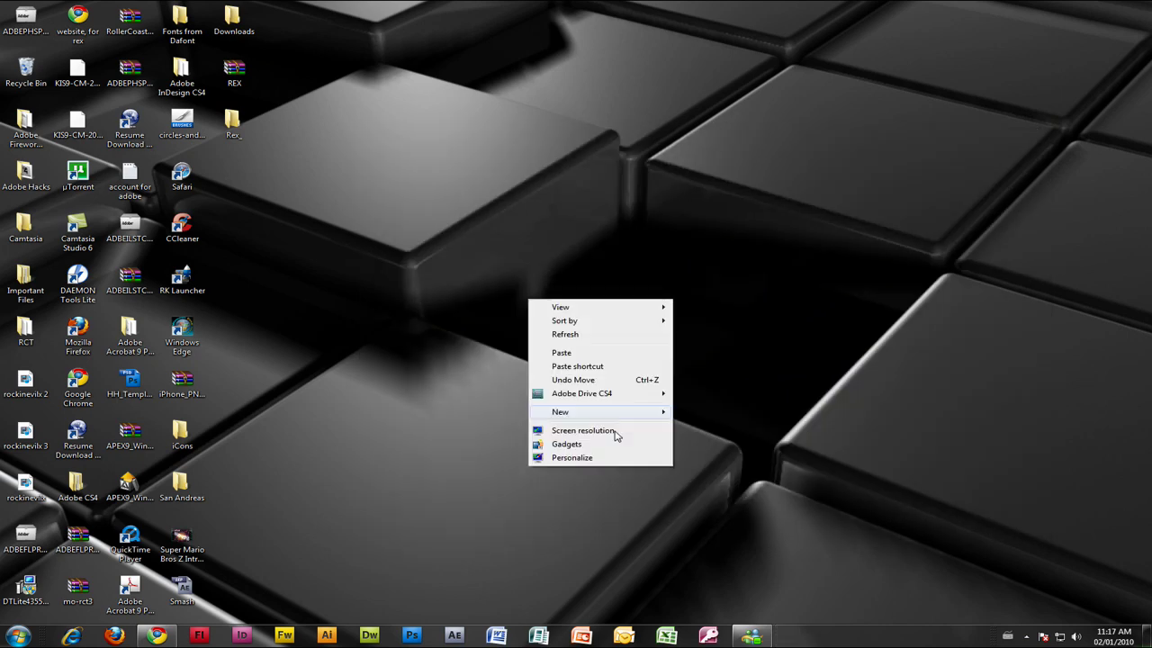
{"action": "left_click", "coordinate": [608, 457]}
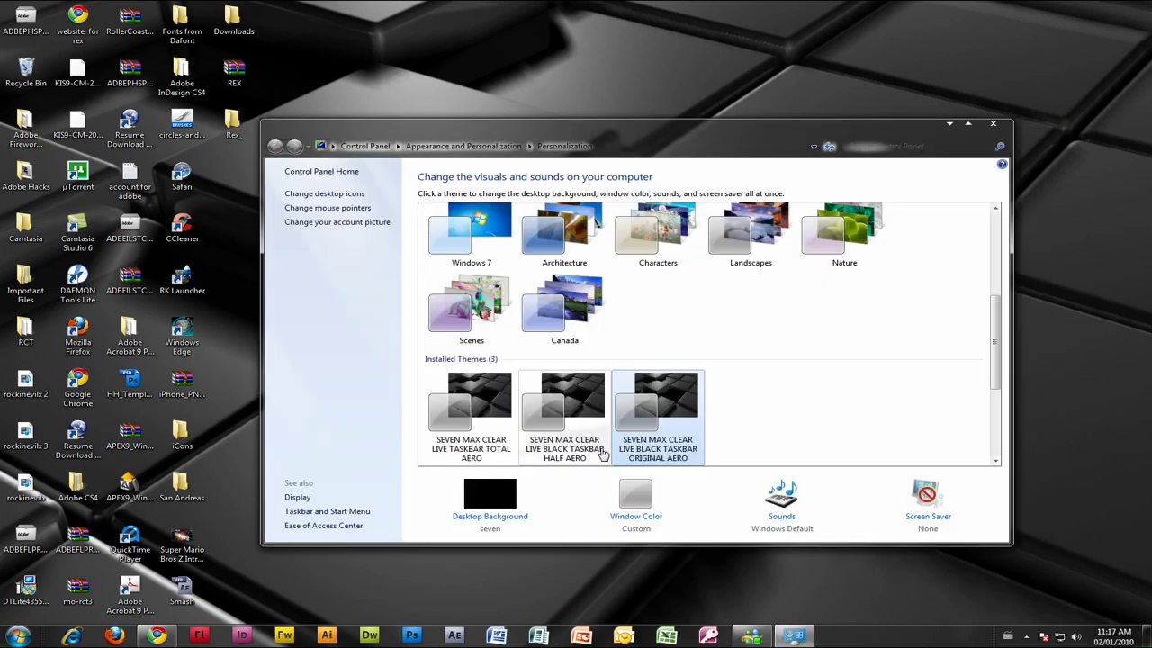
{"action": "scroll", "coordinate": [617, 435], "scroll_direction": "down", "scroll_amount": 1}
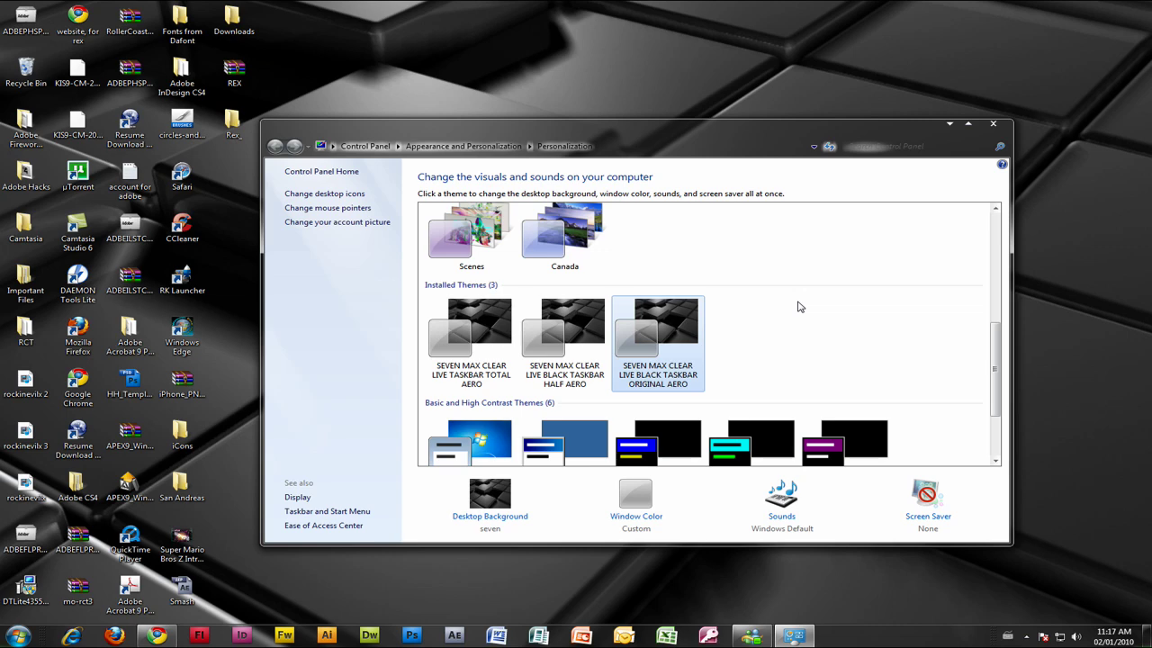
{"action": "scroll", "coordinate": [857, 325], "scroll_direction": "down", "scroll_amount": 3}
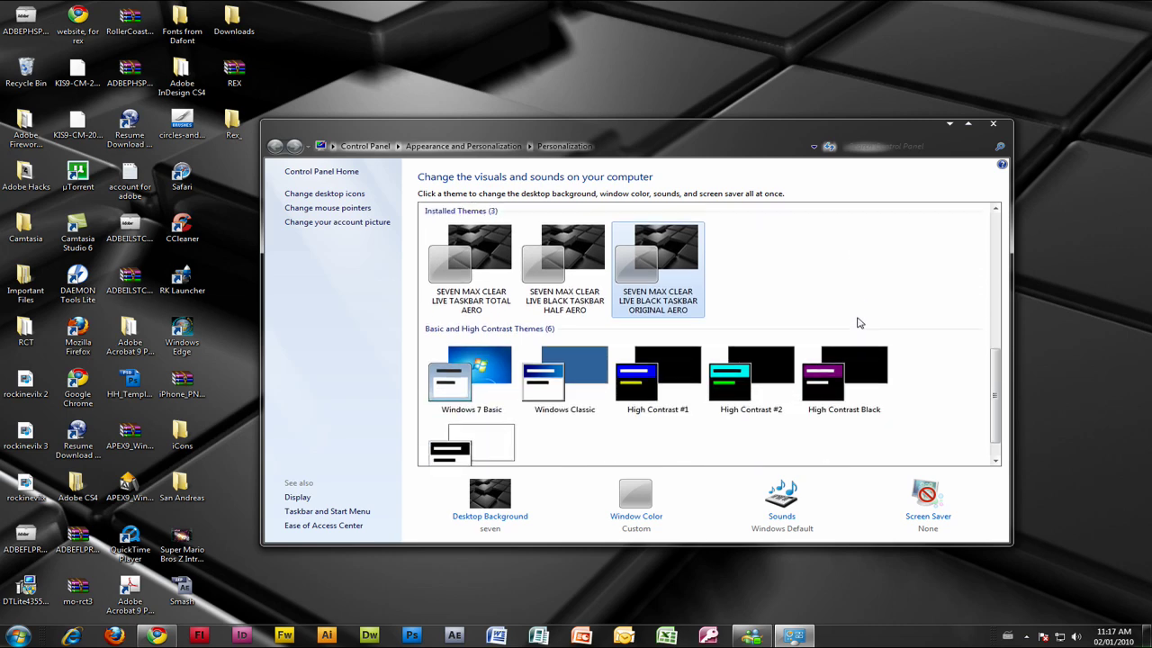
{"action": "scroll", "coordinate": [857, 325], "scroll_direction": "up", "scroll_amount": 3}
{"action": "left_click", "coordinate": [995, 123]}
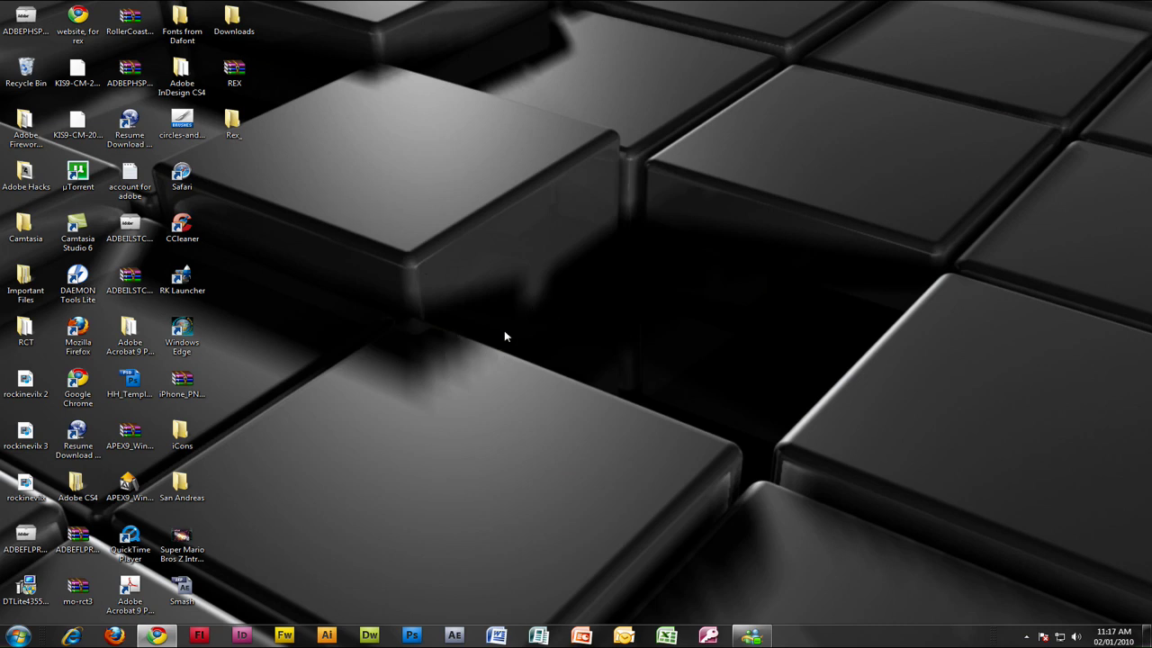
Step: Run UniversalThemePatcher-x86 from Rex_ in English, review the patch status of the three files, and close it
{"action": "double_click", "coordinate": [232, 126]}
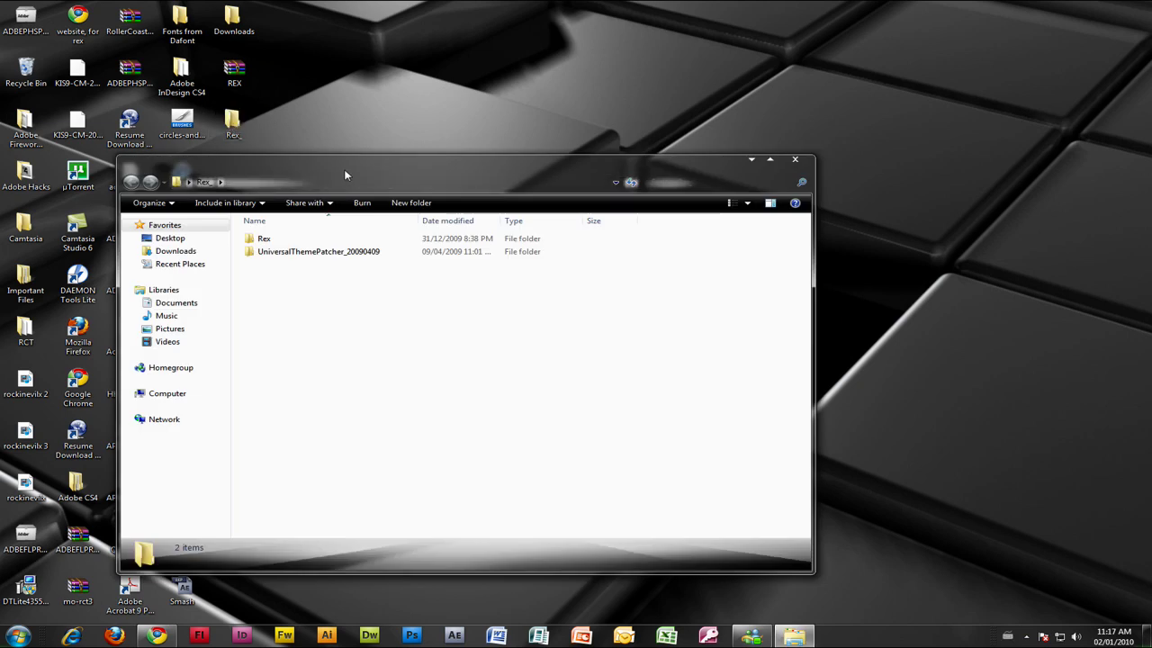
{"action": "left_click_drag", "start_coordinate": [387, 161], "coordinate": [543, 146]}
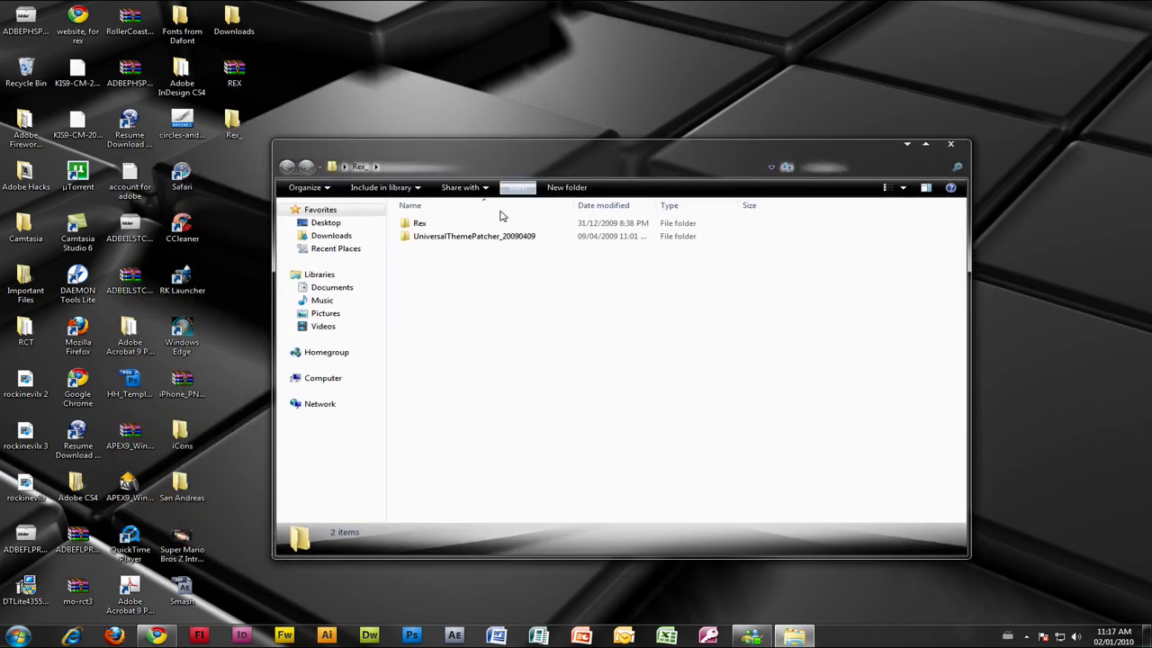
{"action": "double_click", "coordinate": [466, 236]}
{"action": "left_click", "coordinate": [469, 276]}
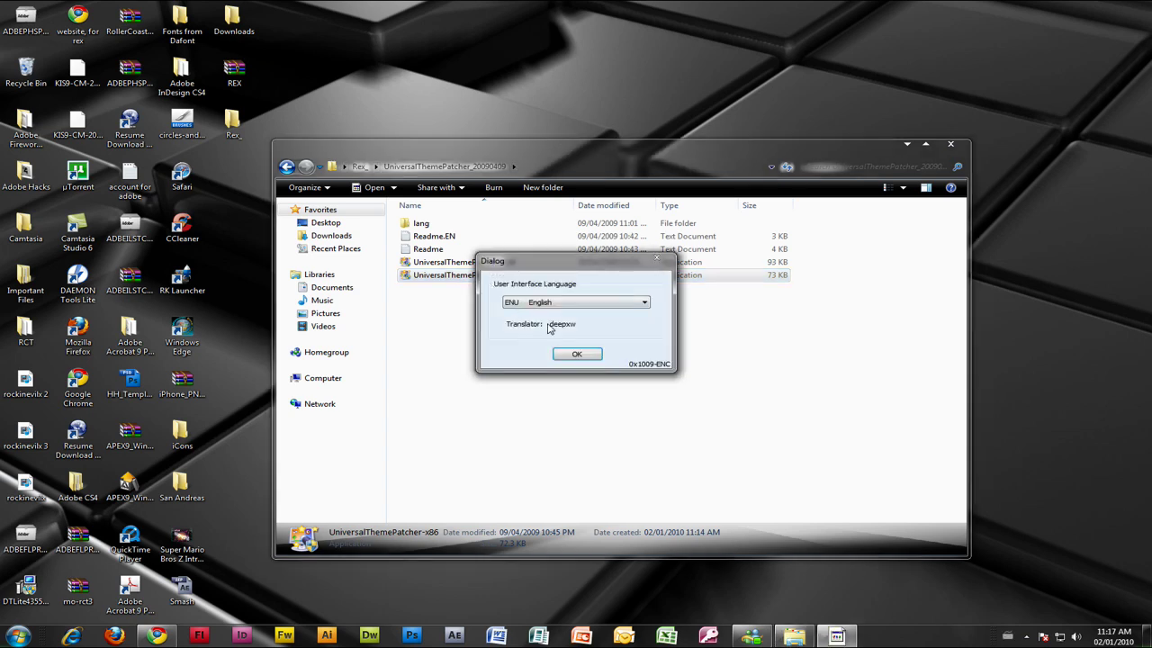
{"action": "left_click", "coordinate": [579, 357]}
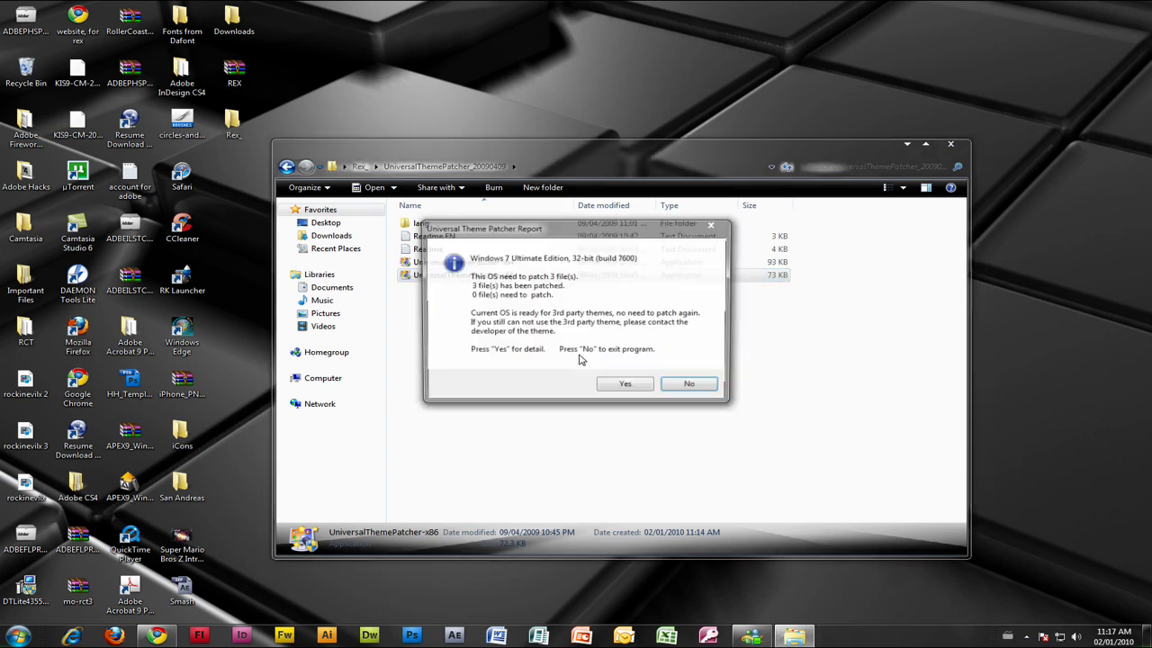
{"action": "left_click", "coordinate": [634, 387]}
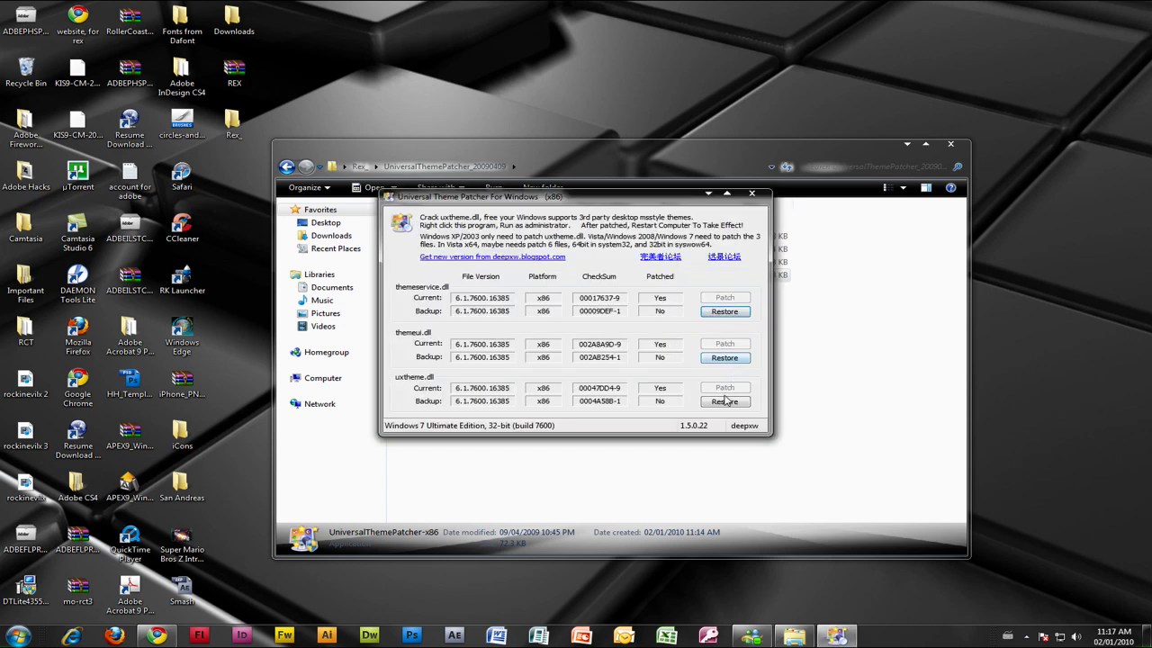
{"action": "left_click", "coordinate": [754, 195]}
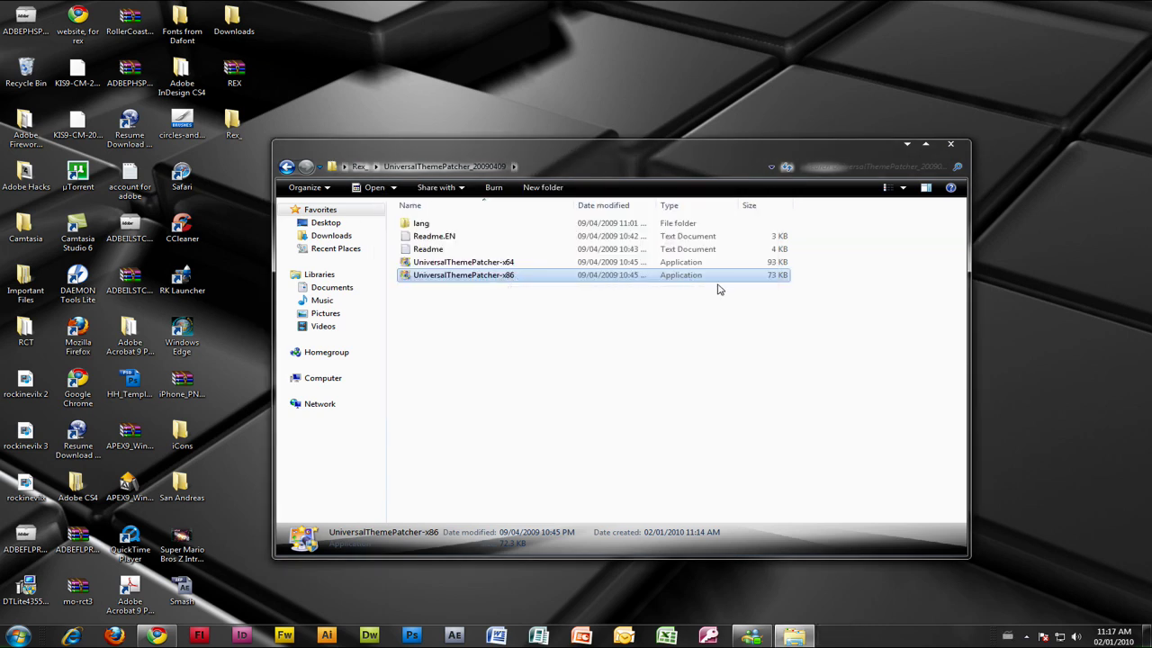
Step: Close the patcher folder window and turn off Show desktop icons
{"action": "left_click", "coordinate": [951, 143]}
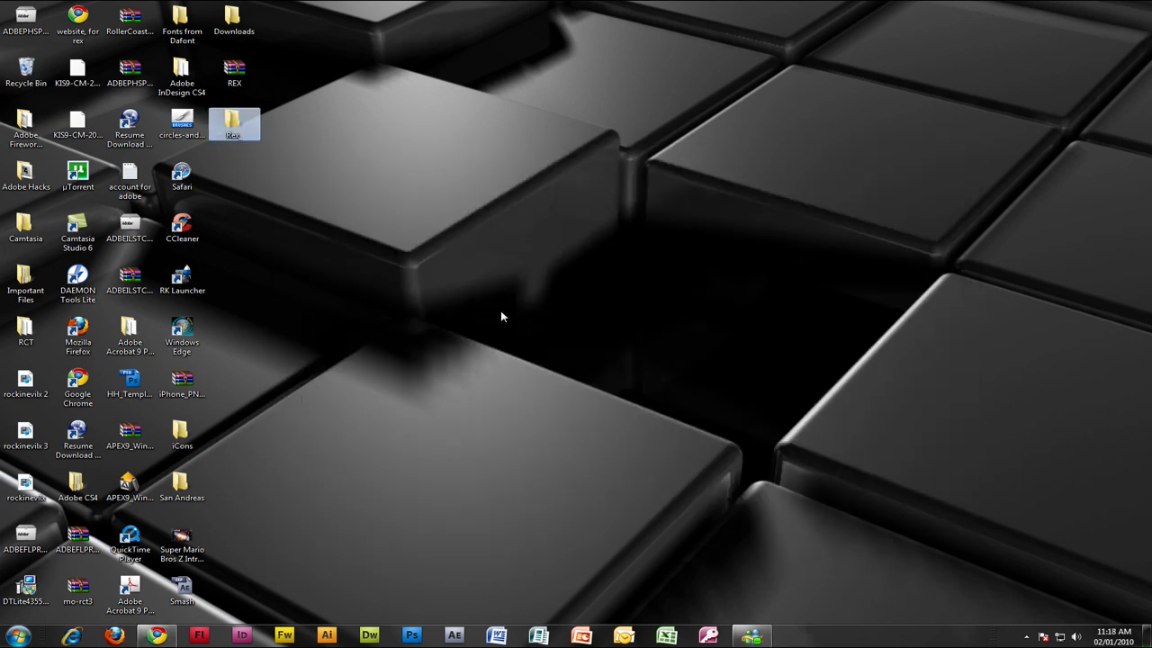
{"action": "right_click", "coordinate": [501, 315]}
{"action": "mouse_move", "coordinate": [603, 328]}
{"action": "left_click", "coordinate": [701, 397]}
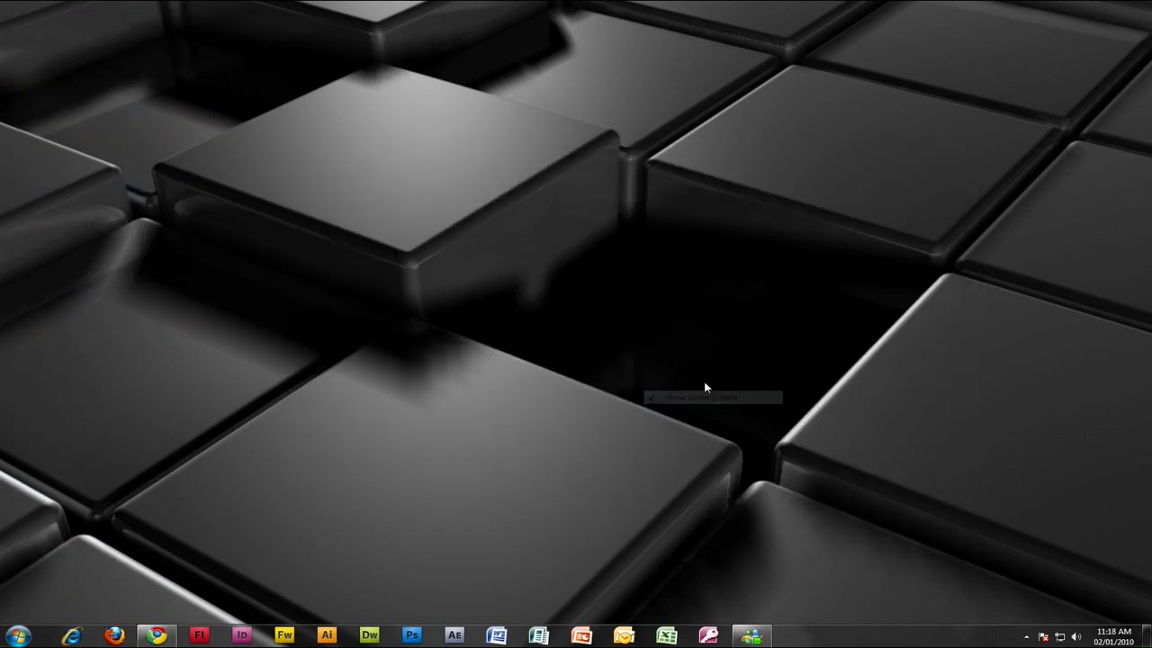